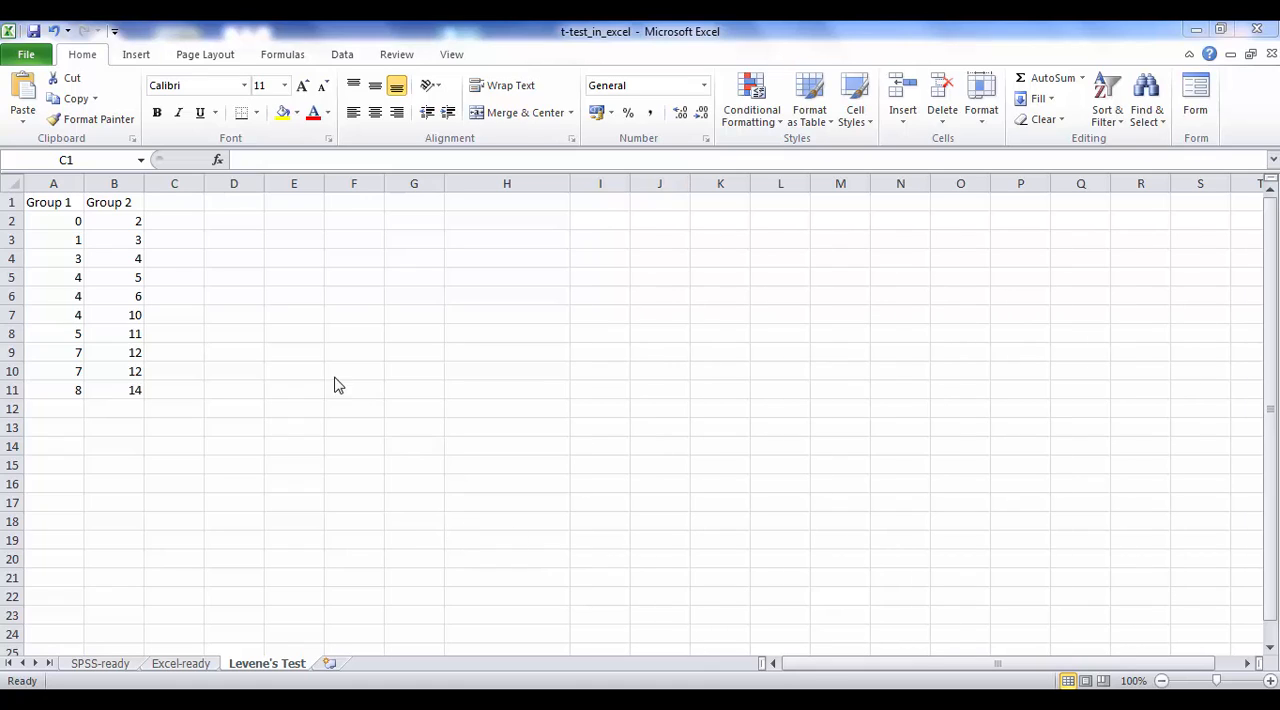
Step: Enter the heading Gp1_mean in cell C1
click(167, 205)
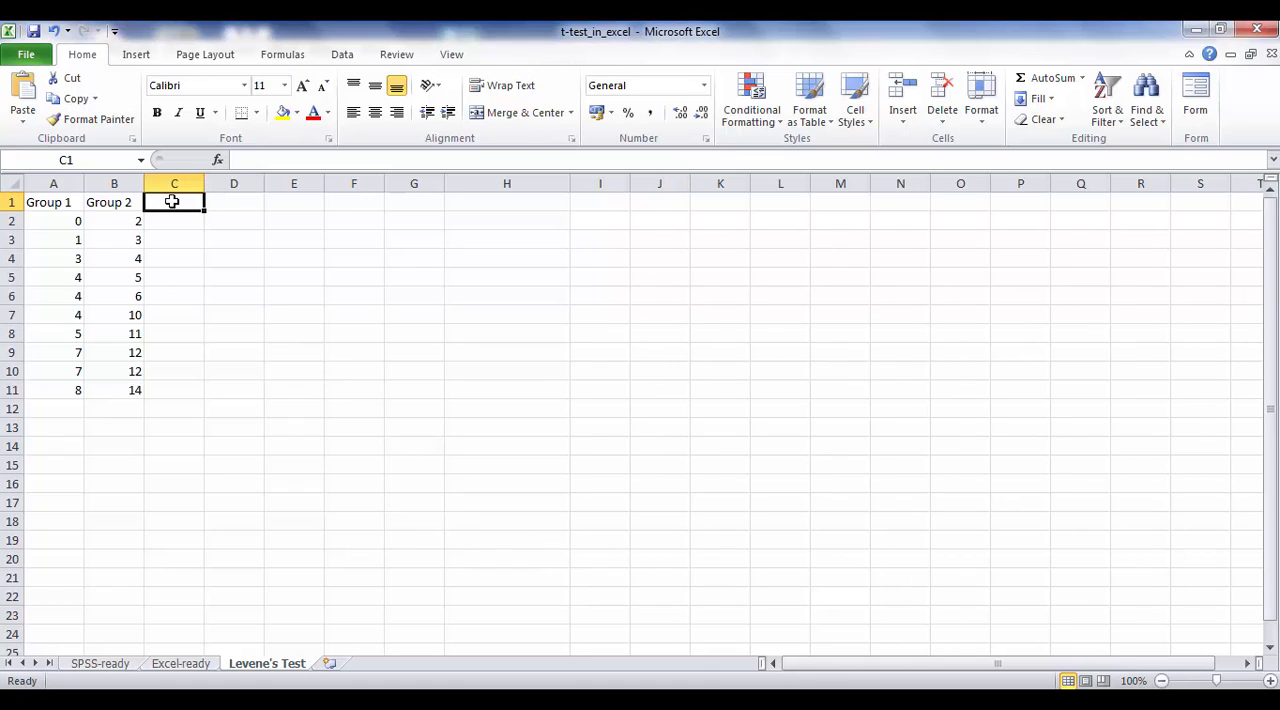
text(Gp1_)
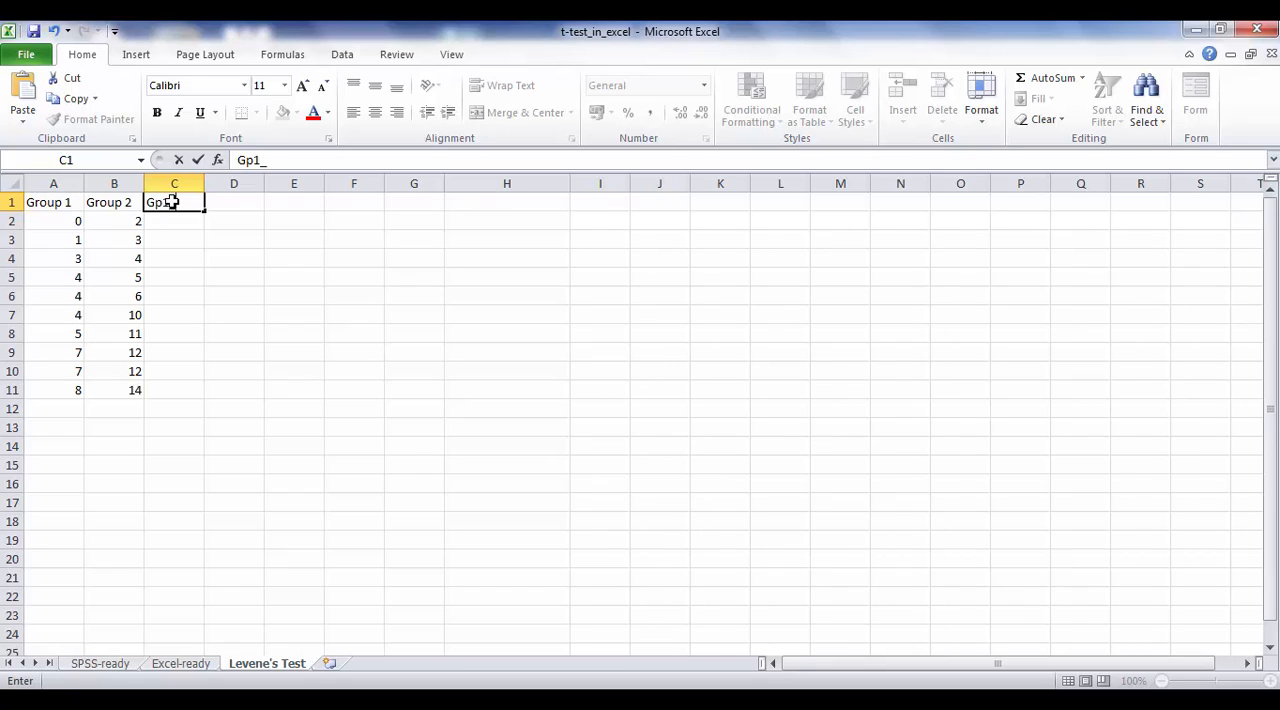
text(mean)
key(Return)
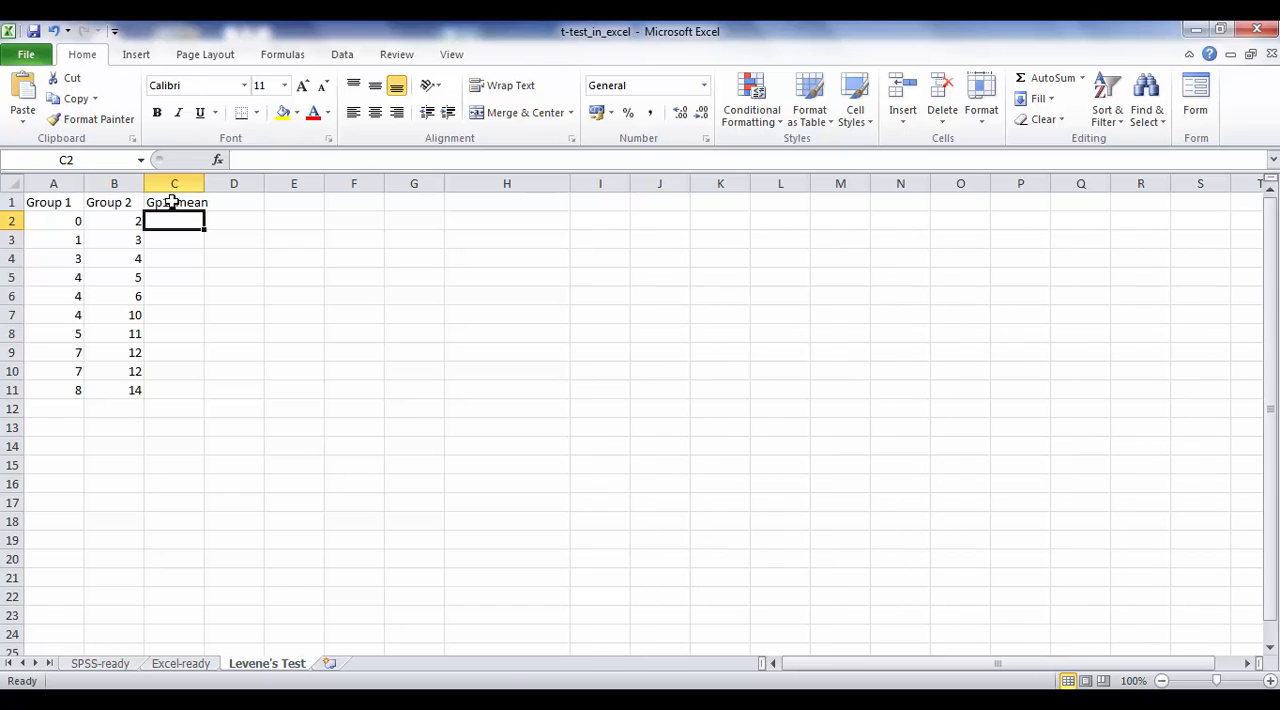
Step: Calculate the mean of Group 1 in C2 with the AVERAGE function over A2:A11
text(=)
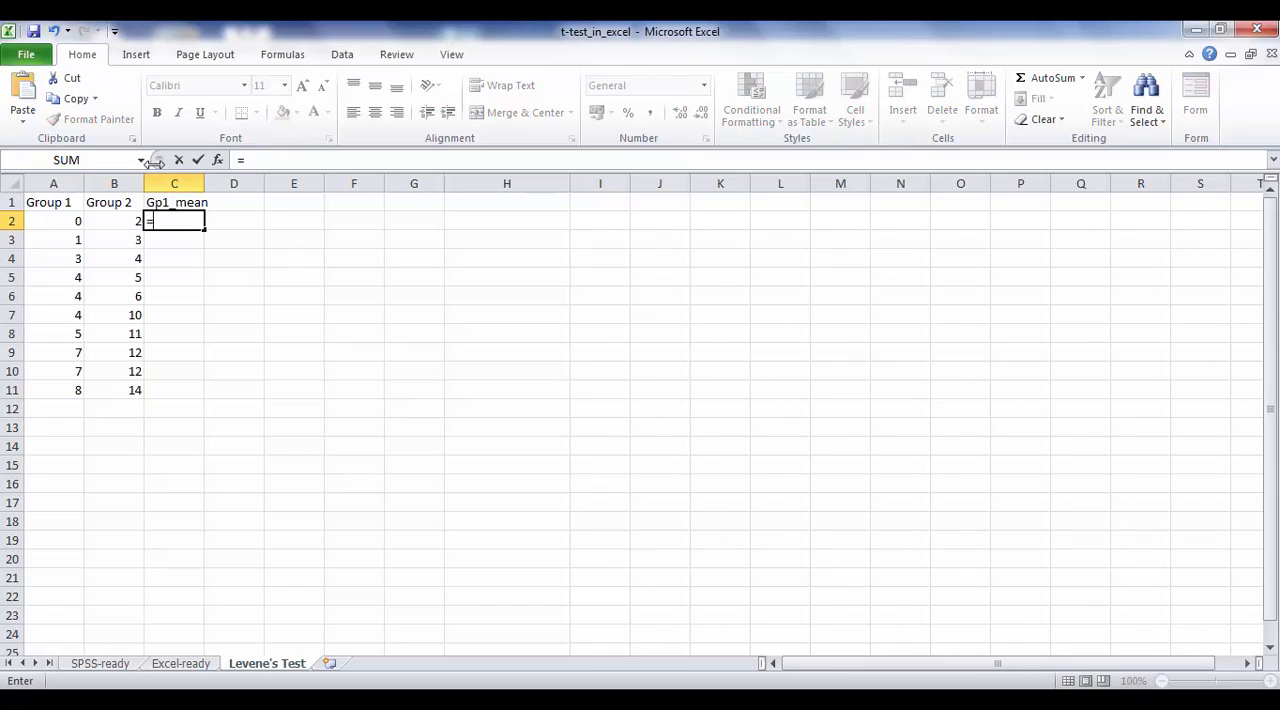
click(141, 160)
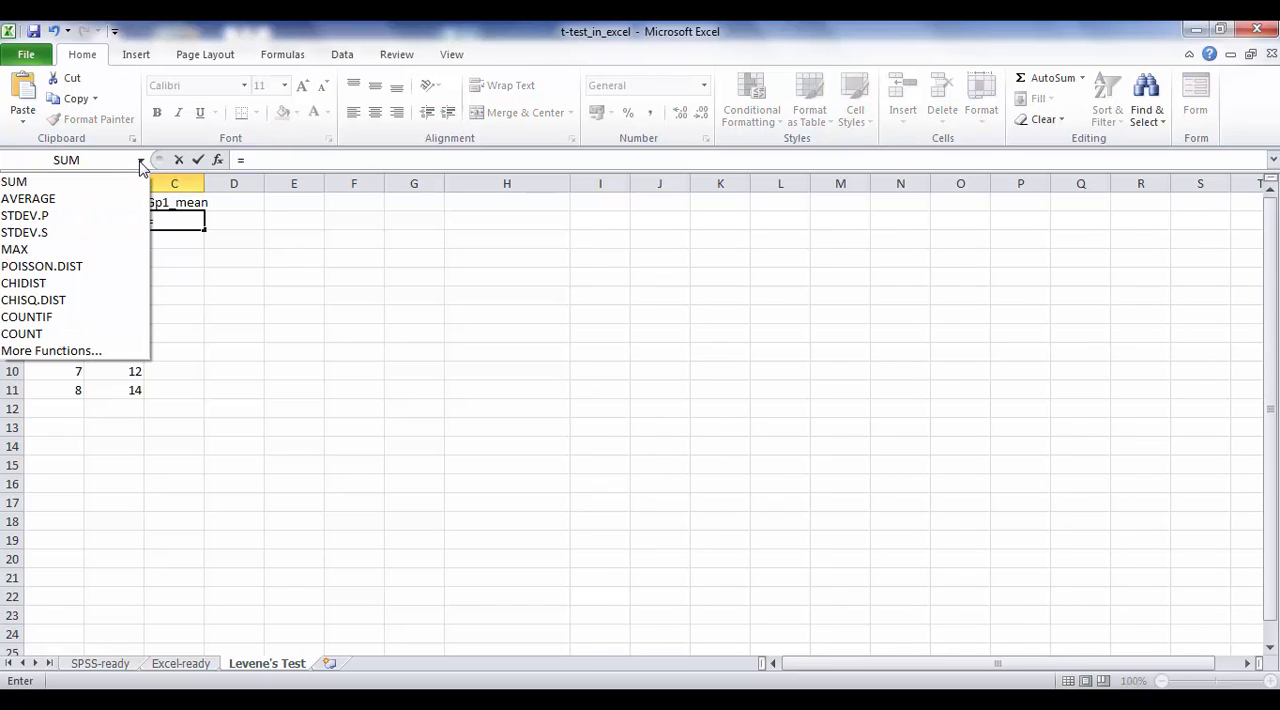
click(86, 199)
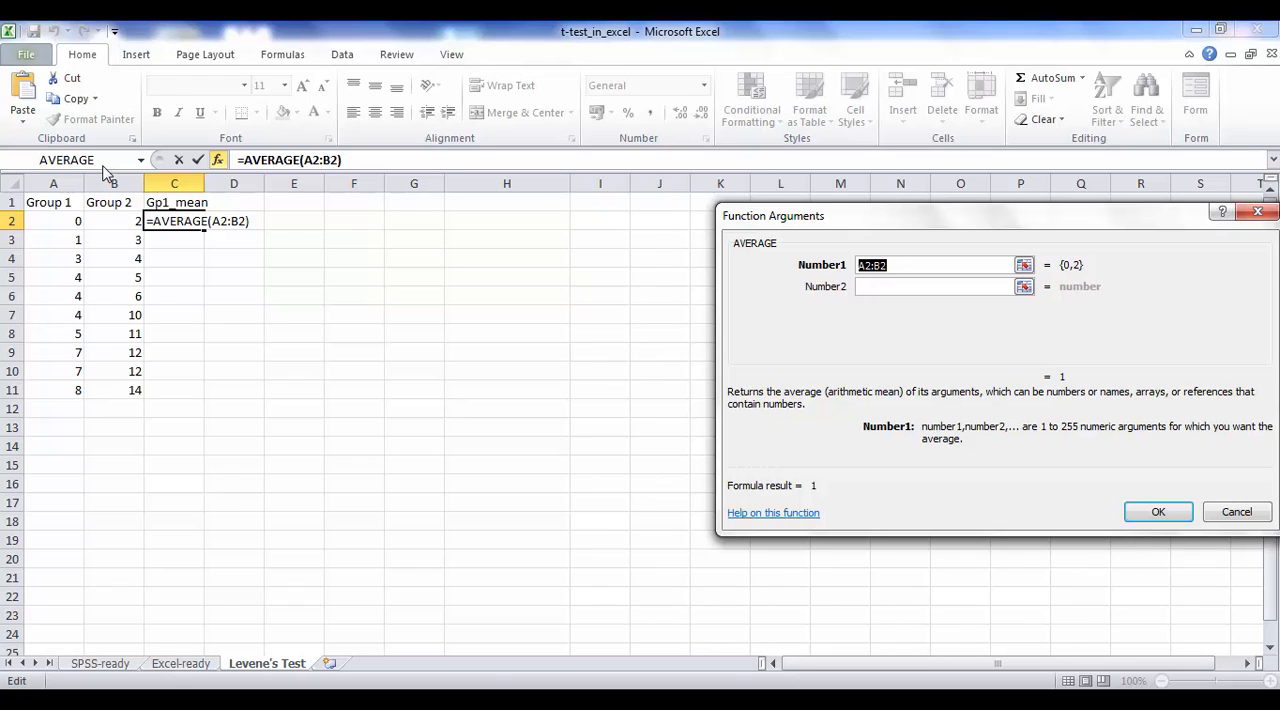
drag(82, 214, 80, 388)
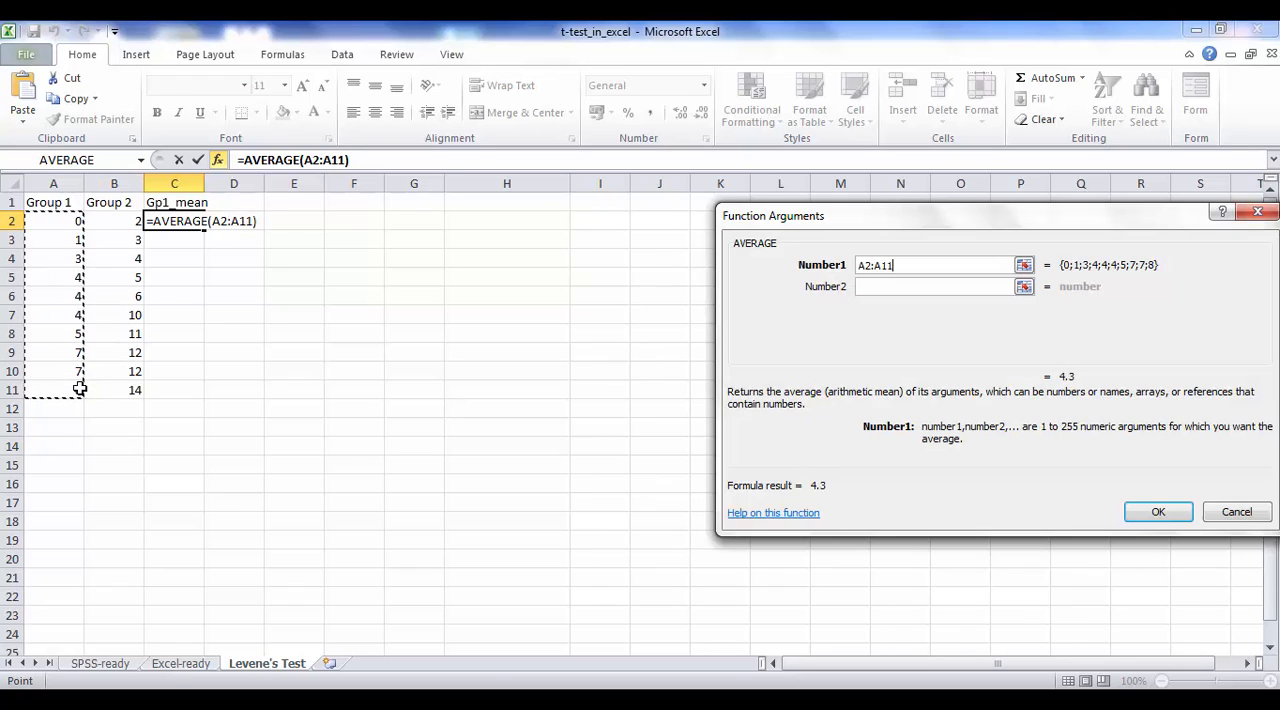
click(1158, 514)
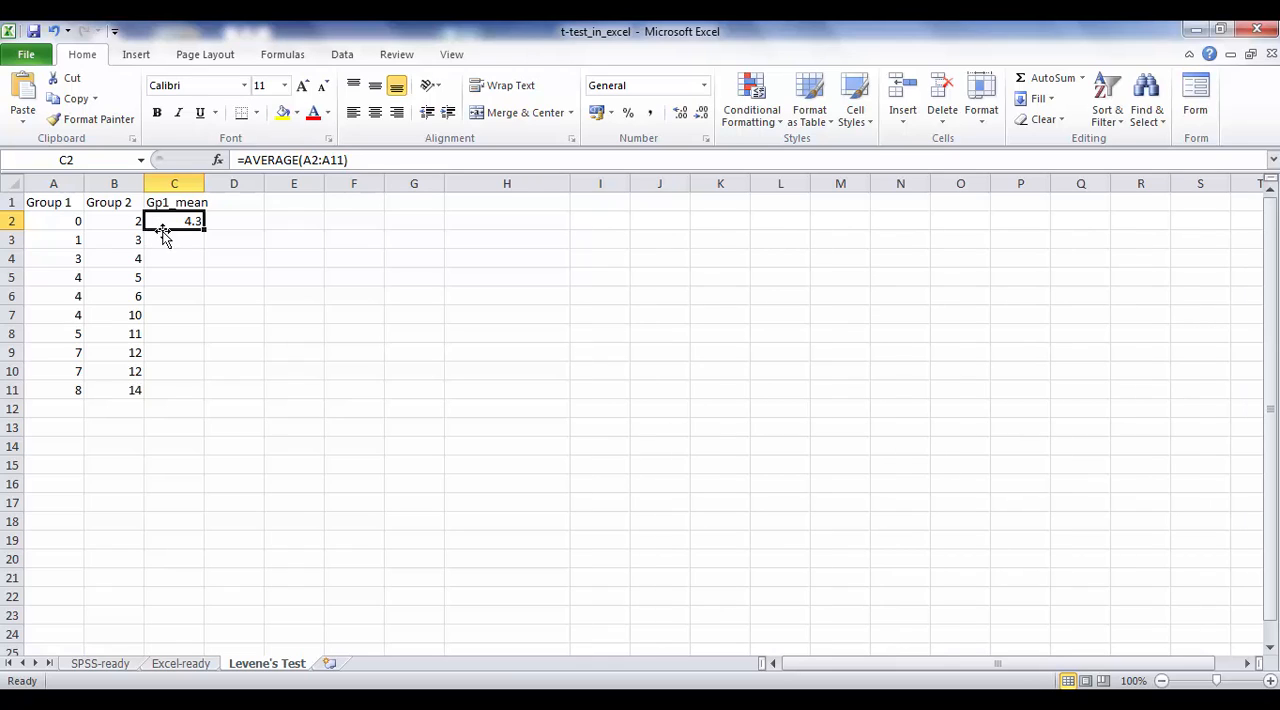
Step: Make the range in C2's AVERAGE formula absolute, so it reads $A$2:$A$11
double_click(311, 160)
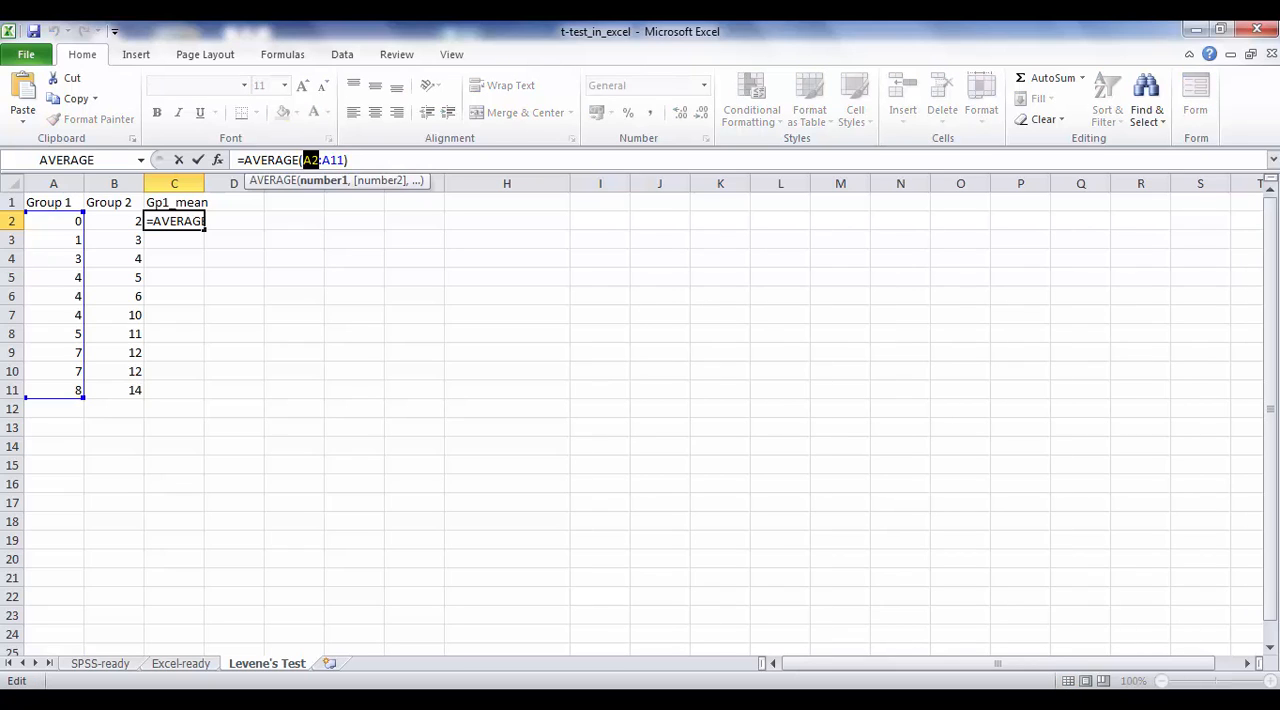
key(F4)
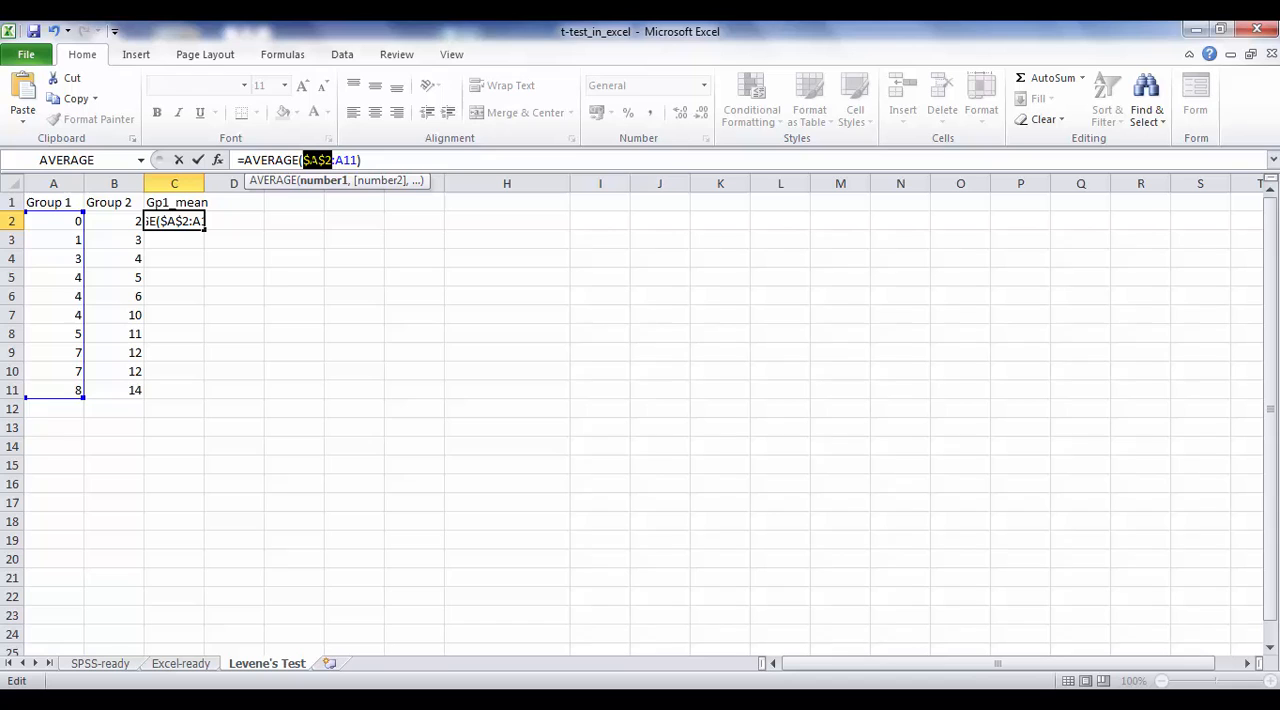
click(341, 160)
double_click(341, 160)
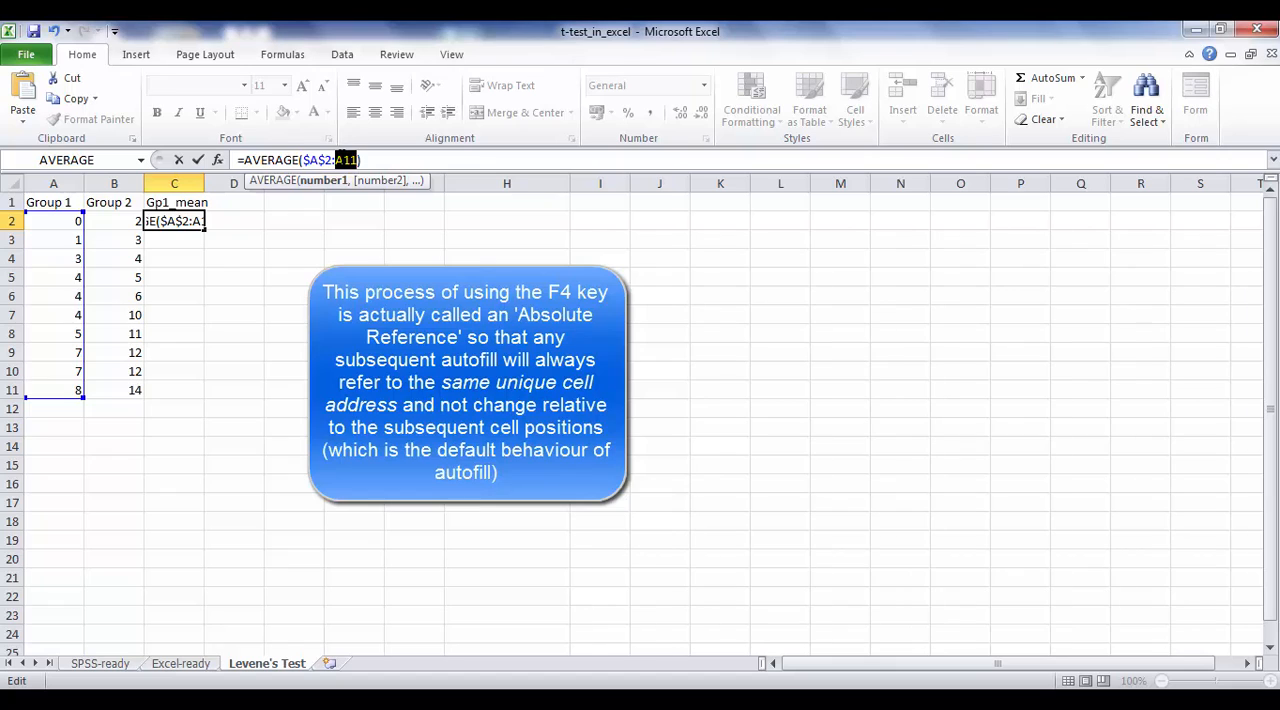
key(F4)
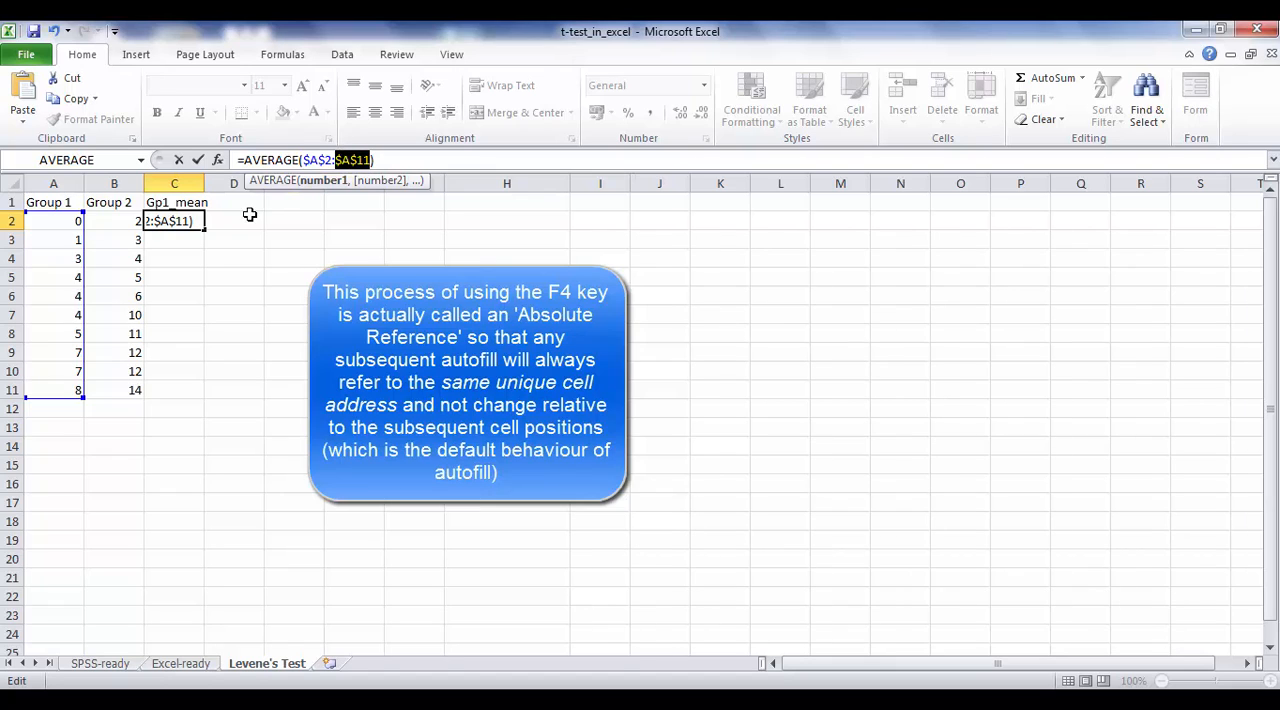
click(384, 161)
click(198, 160)
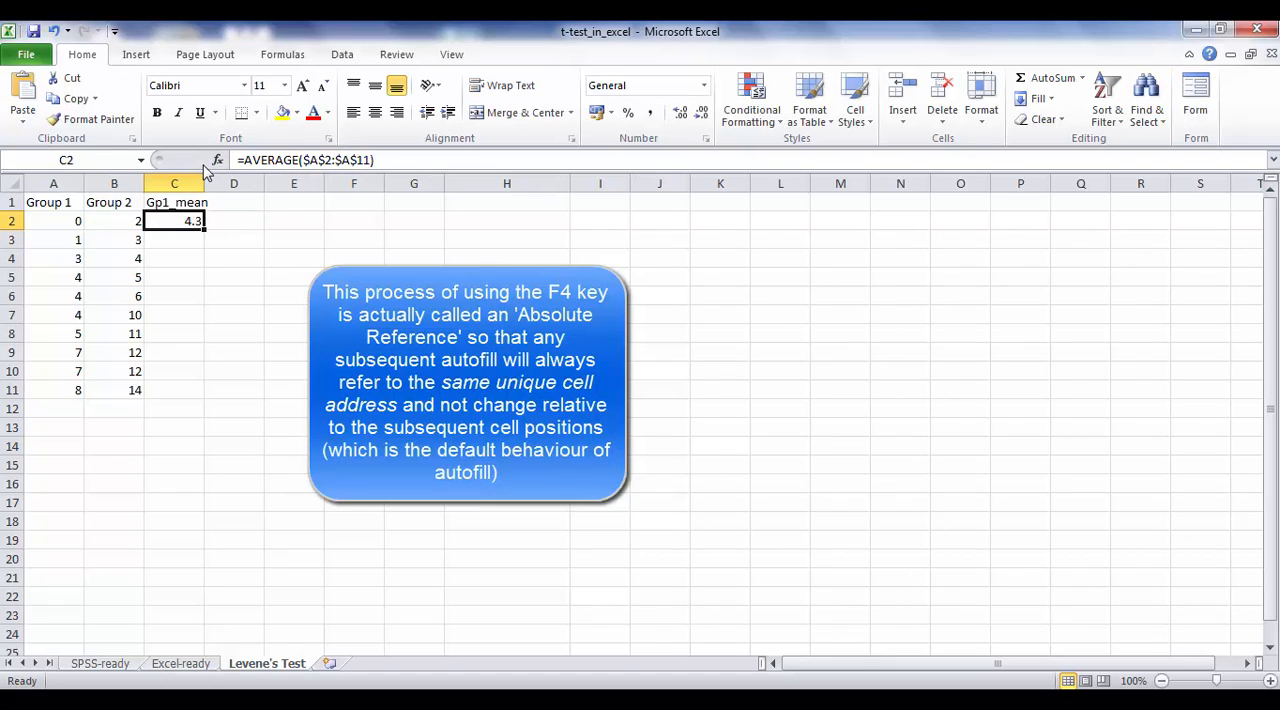
Step: Fill the Group 1 mean formula down from C2 to C11 and fit column C's width to its heading
drag(203, 231, 213, 390)
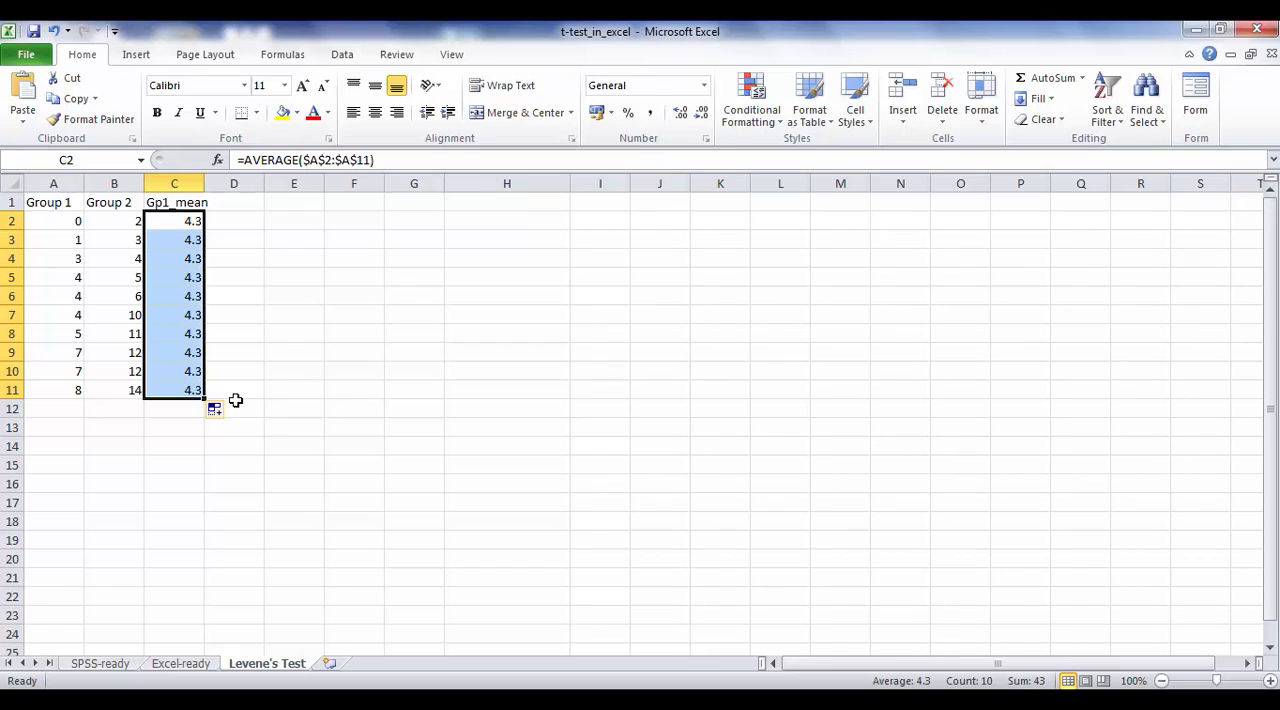
double_click(204, 186)
Step: Enter the heading Gp2_mean in cell D1
click(228, 204)
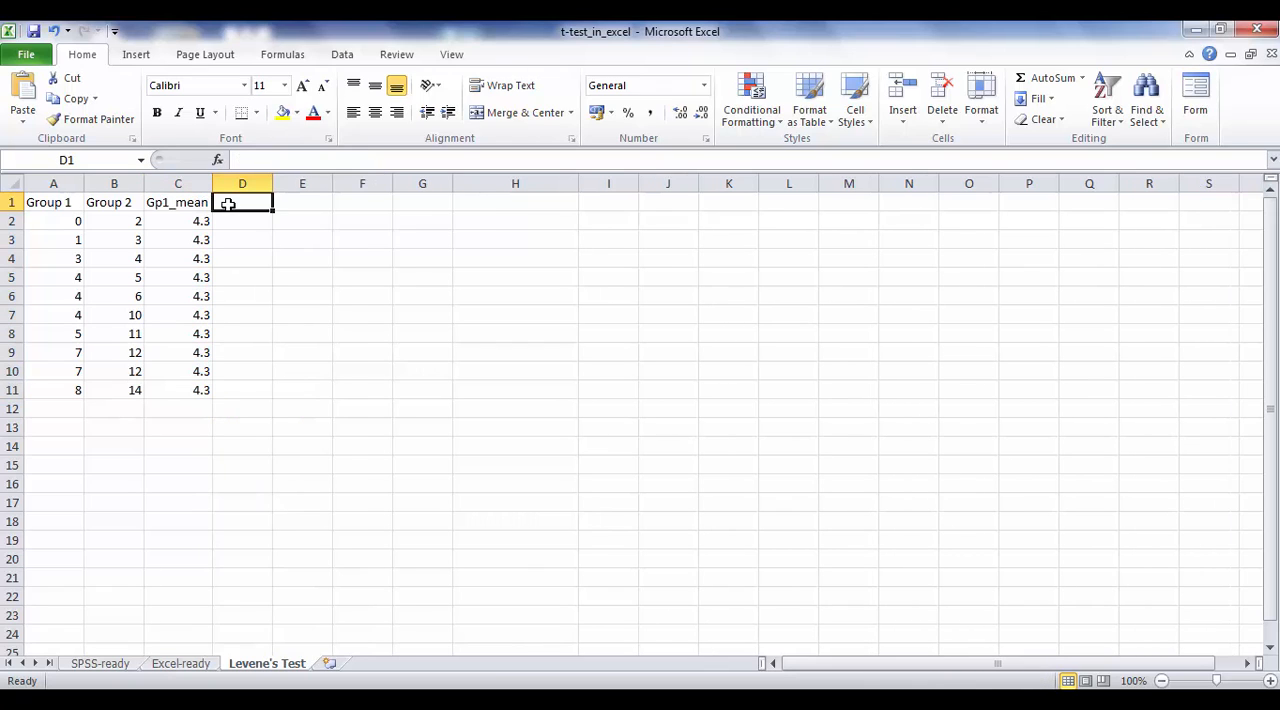
text(Gp2_me)
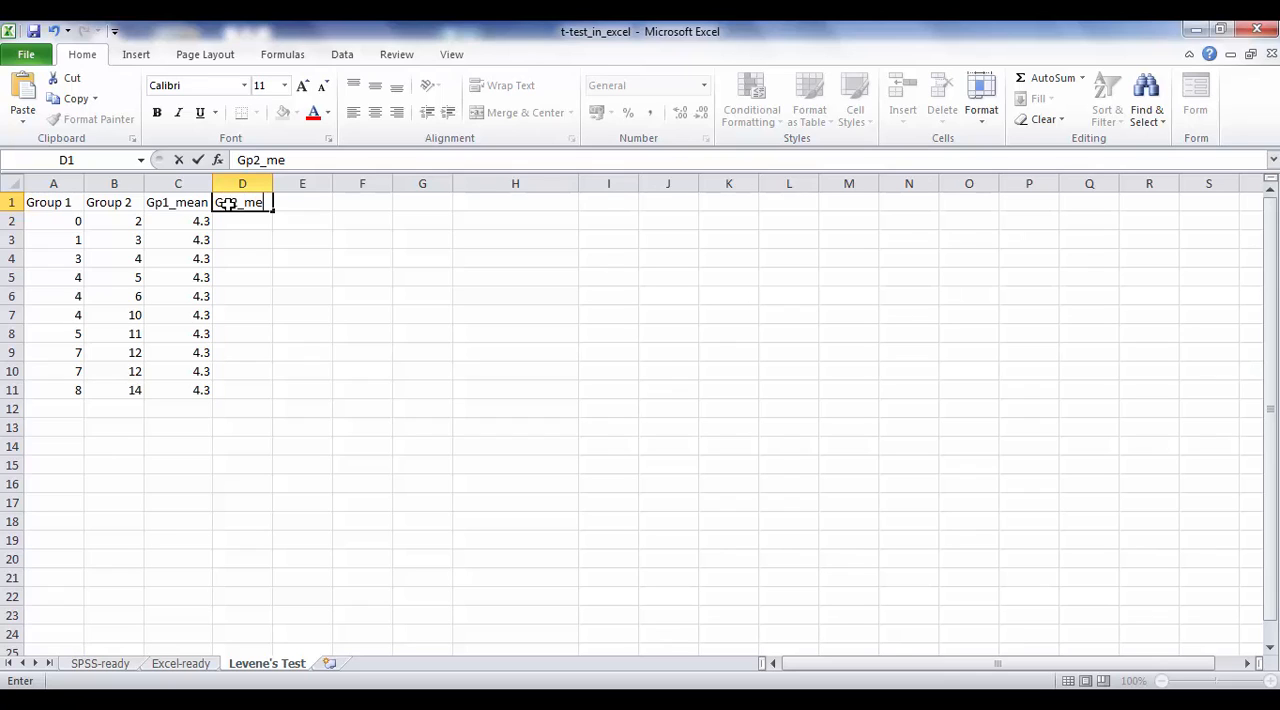
text(an)
key(Return)
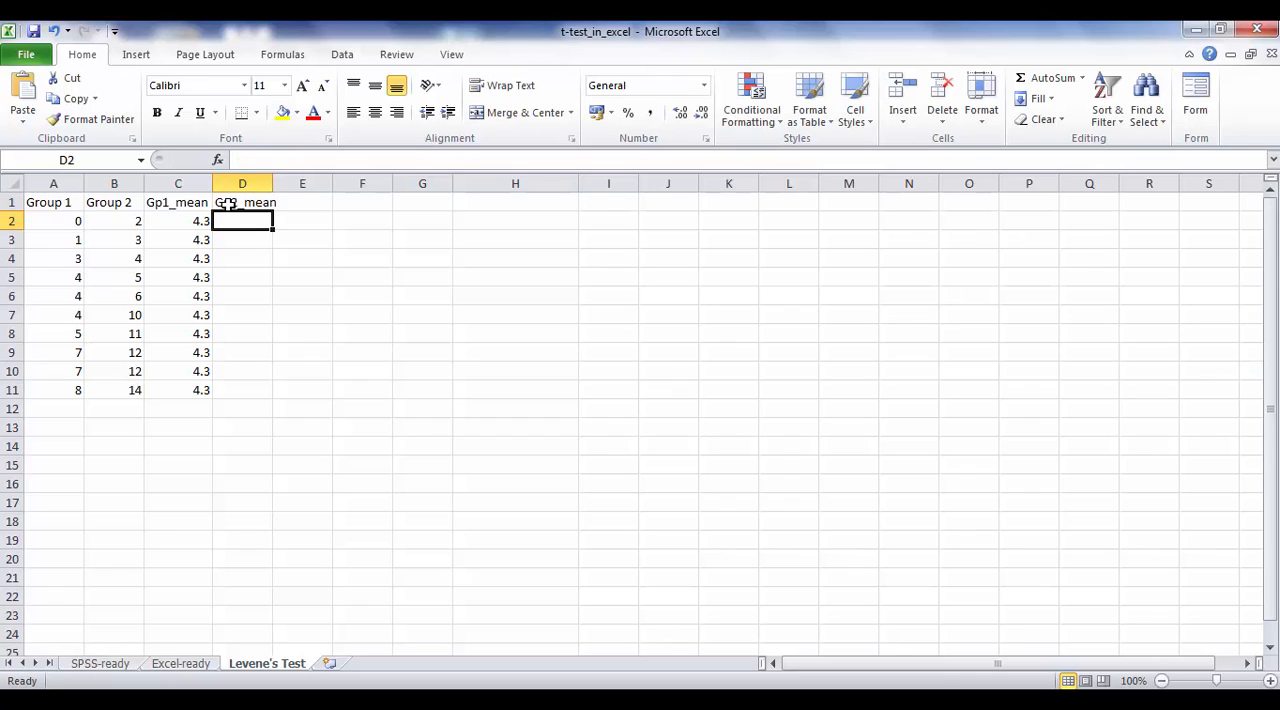
Step: Calculate the mean of Group 2 in D2 with the AVERAGE function over B2:B11
text(=)
click(86, 160)
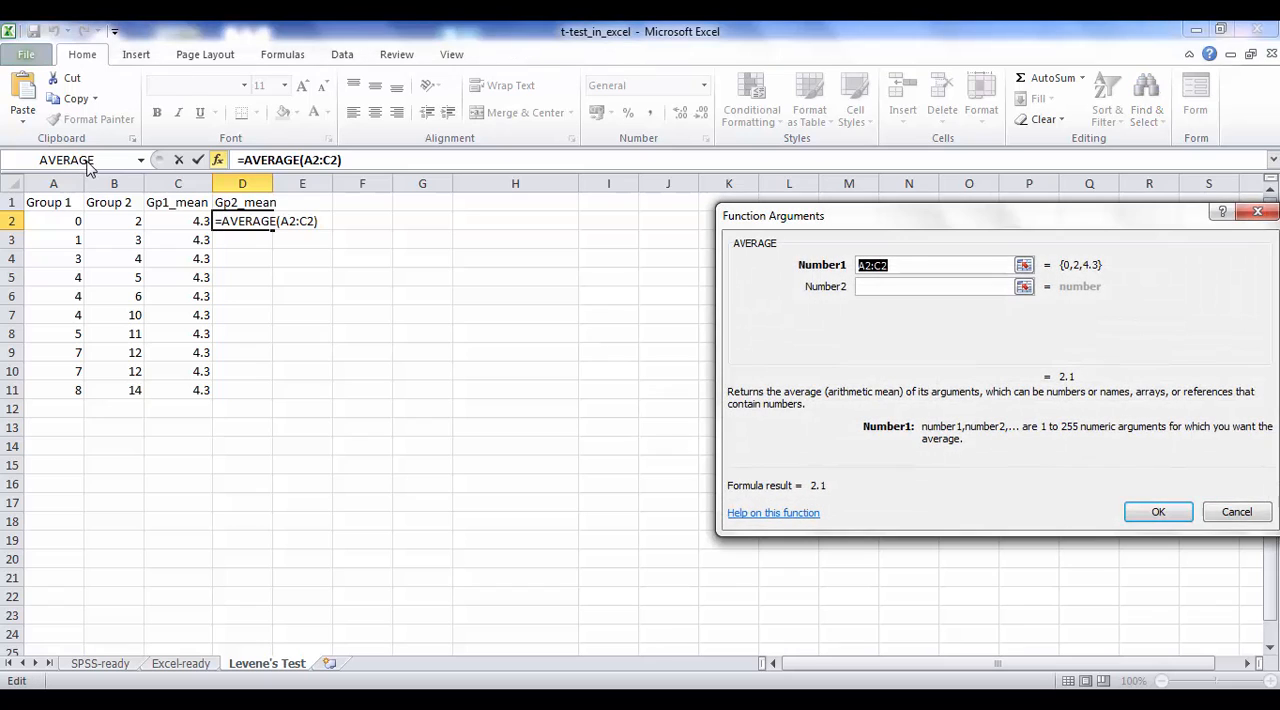
drag(120, 221, 126, 389)
click(1171, 514)
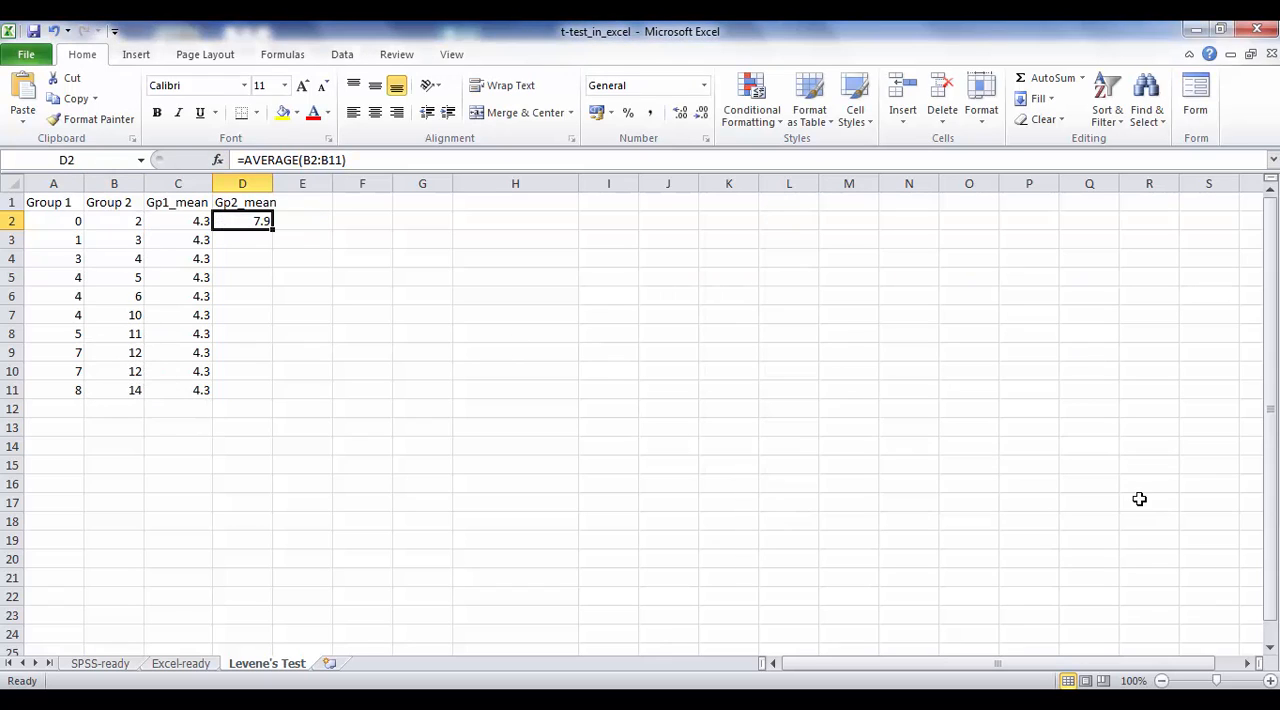
Step: Make the range in D2's AVERAGE formula absolute, so it reads $B$2:$B$11
double_click(310, 160)
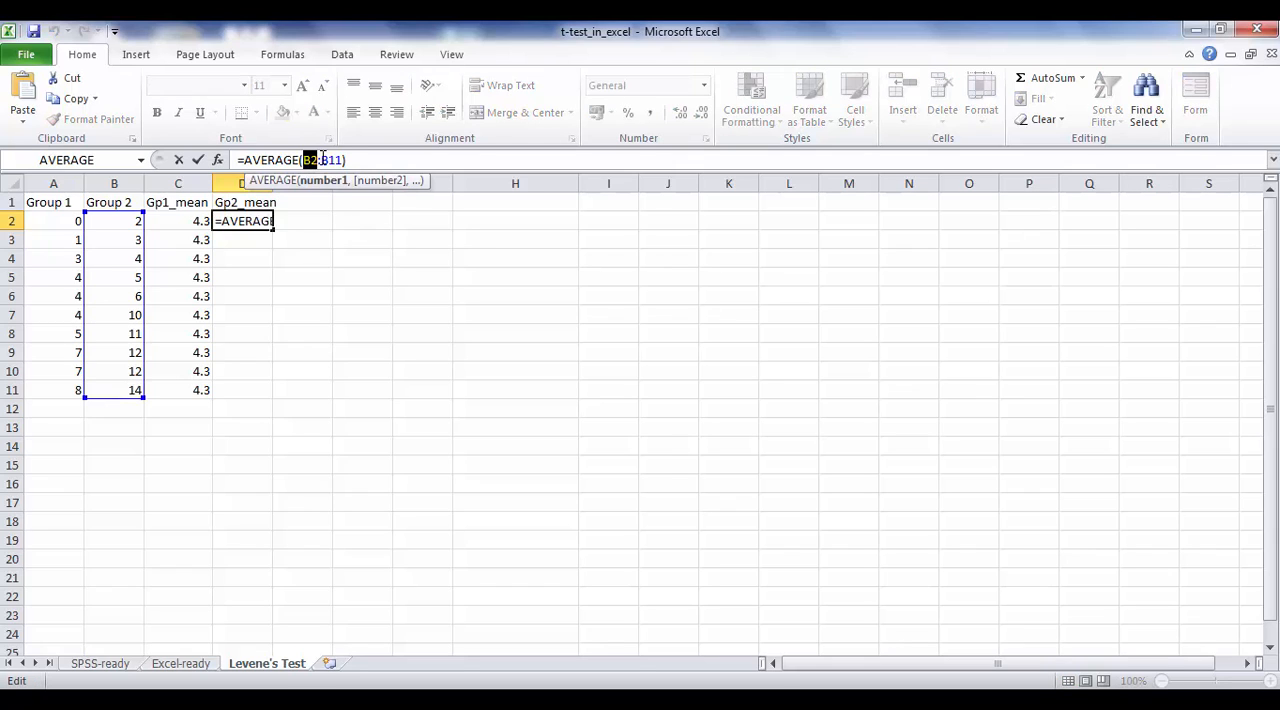
key(F4)
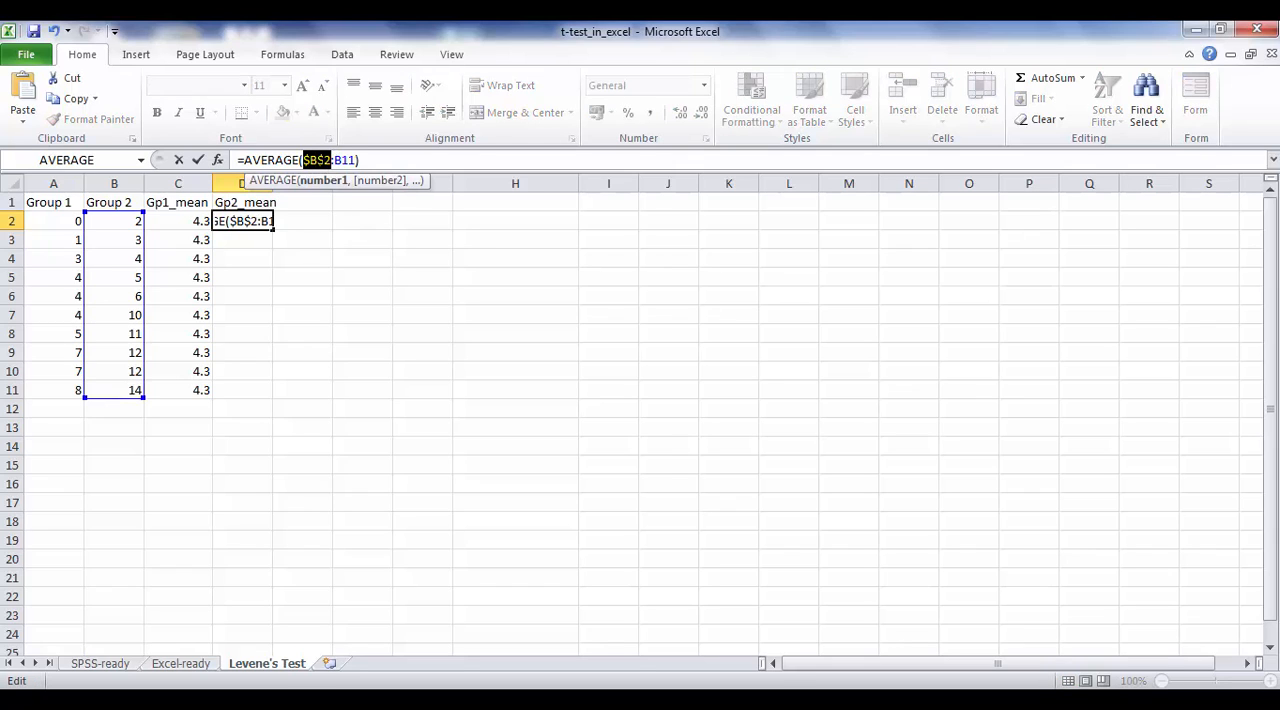
double_click(344, 160)
key(F4)
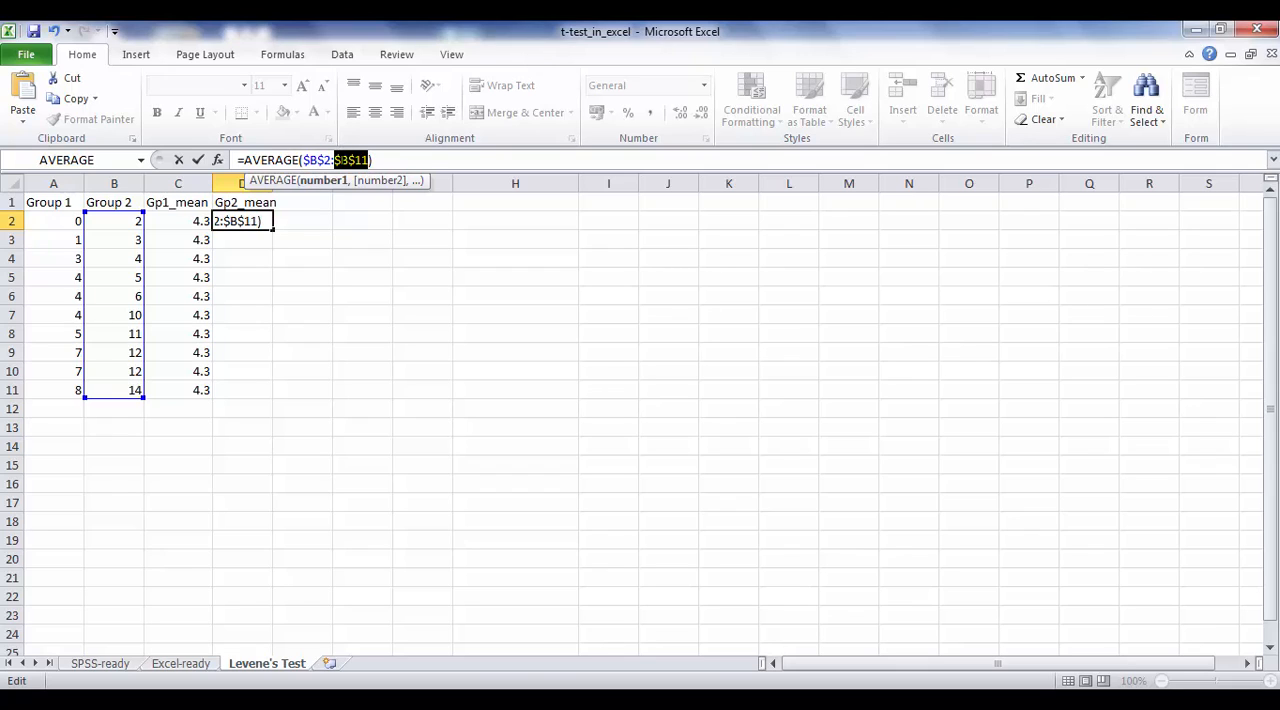
click(198, 160)
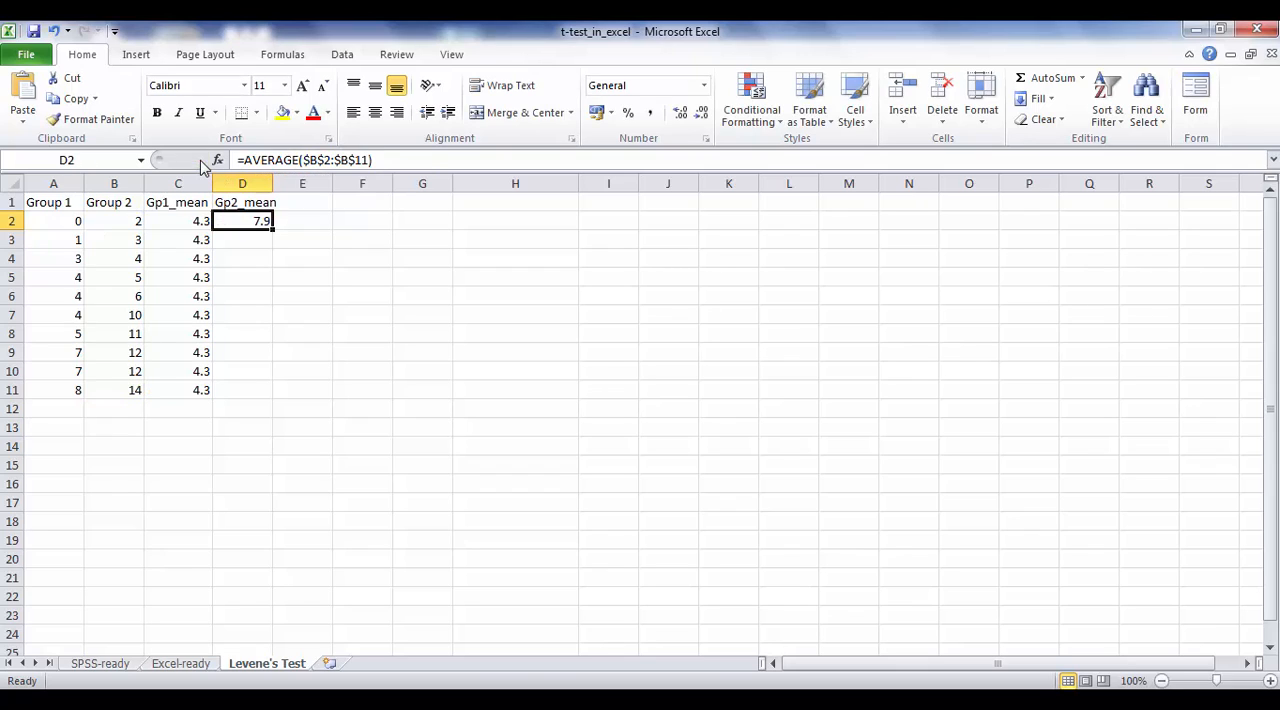
Step: Fill the Group 2 mean formula down from D2 to D11 and widen column D to fit its heading
drag(272, 229, 276, 400)
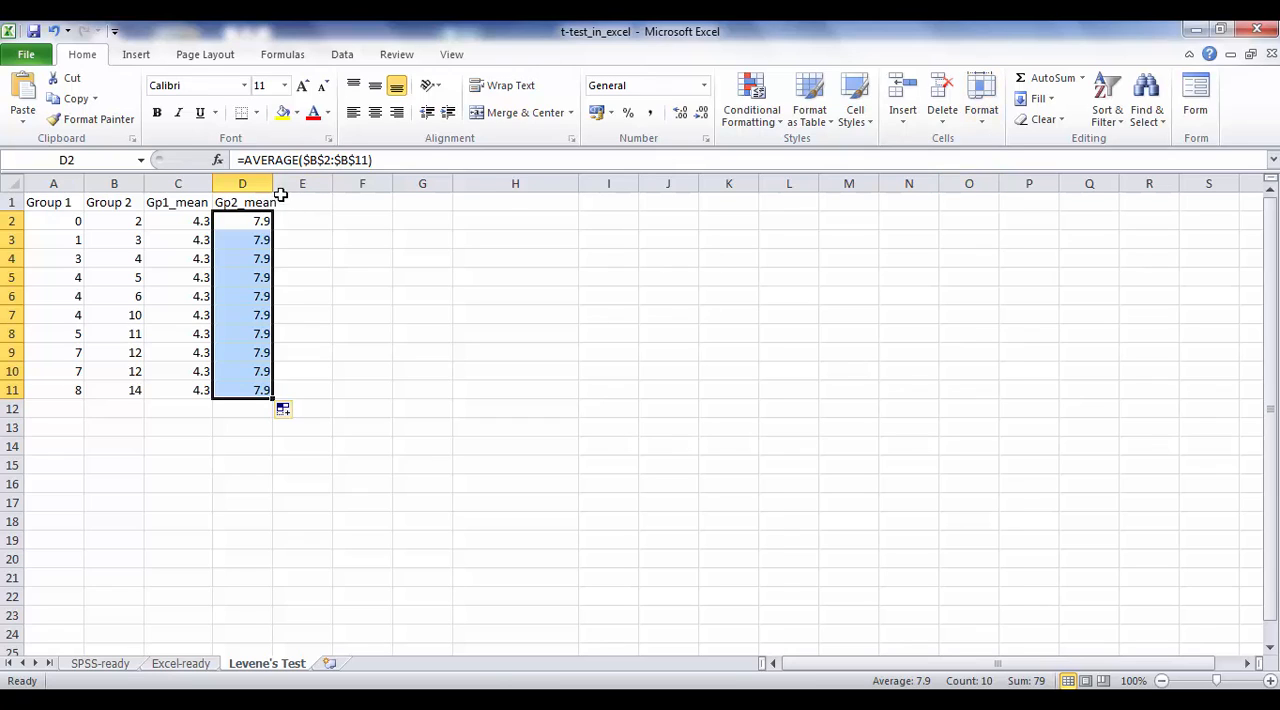
drag(273, 183, 281, 183)
Step: Enter the heading Gp1_diff in cell E1
click(311, 203)
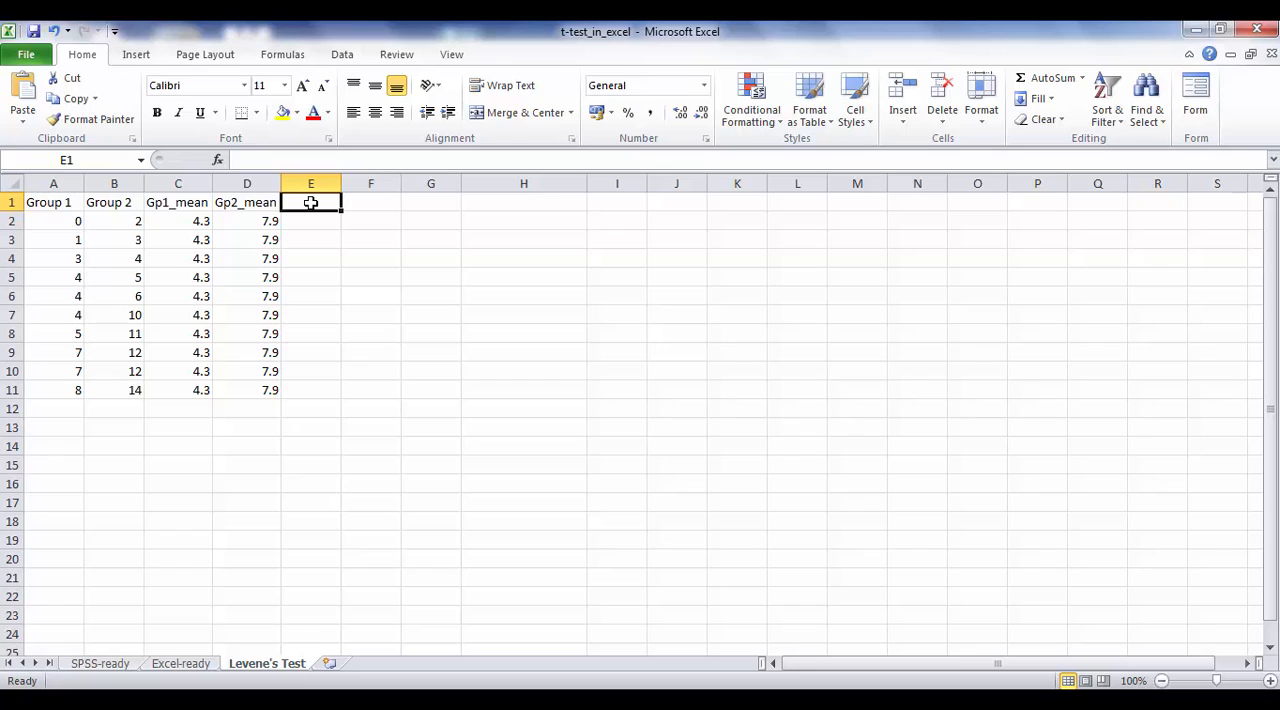
text(Gp1_di)
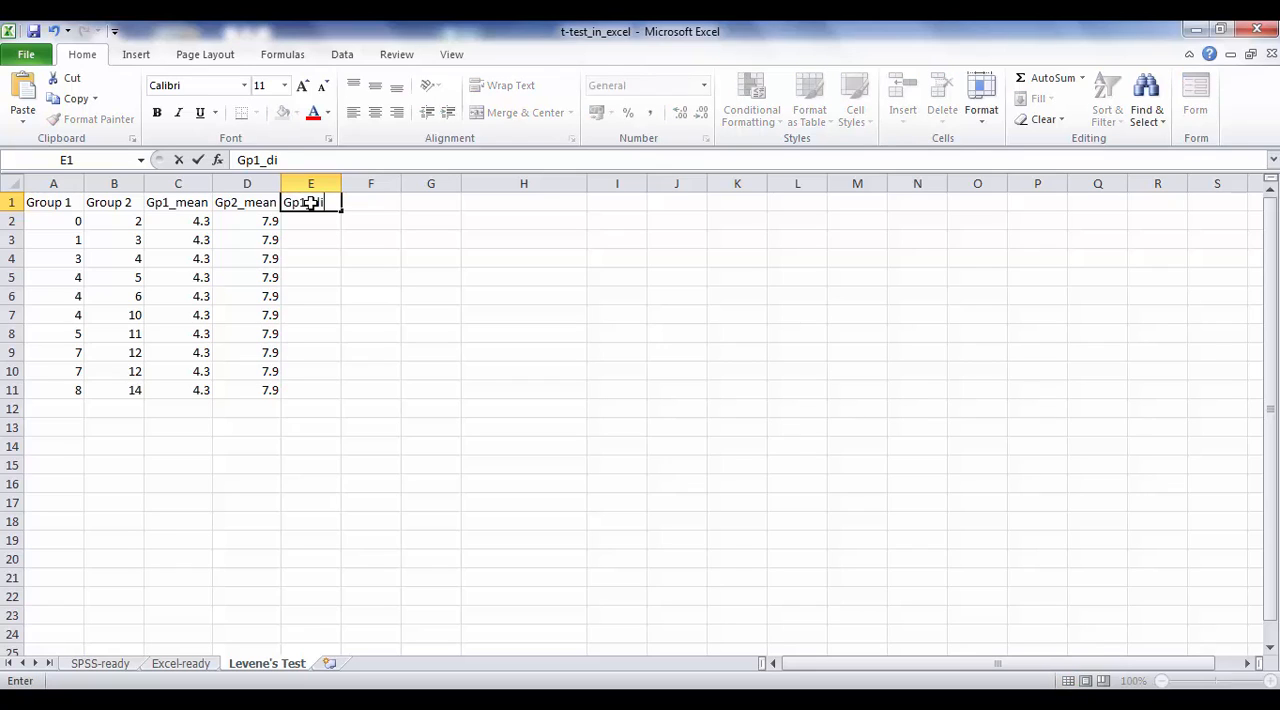
text(ff)
Step: Calculate Group 1's absolute deviation from its mean in E2 with =ABS(A2-C2) and fill the formula down to E11
click(314, 221)
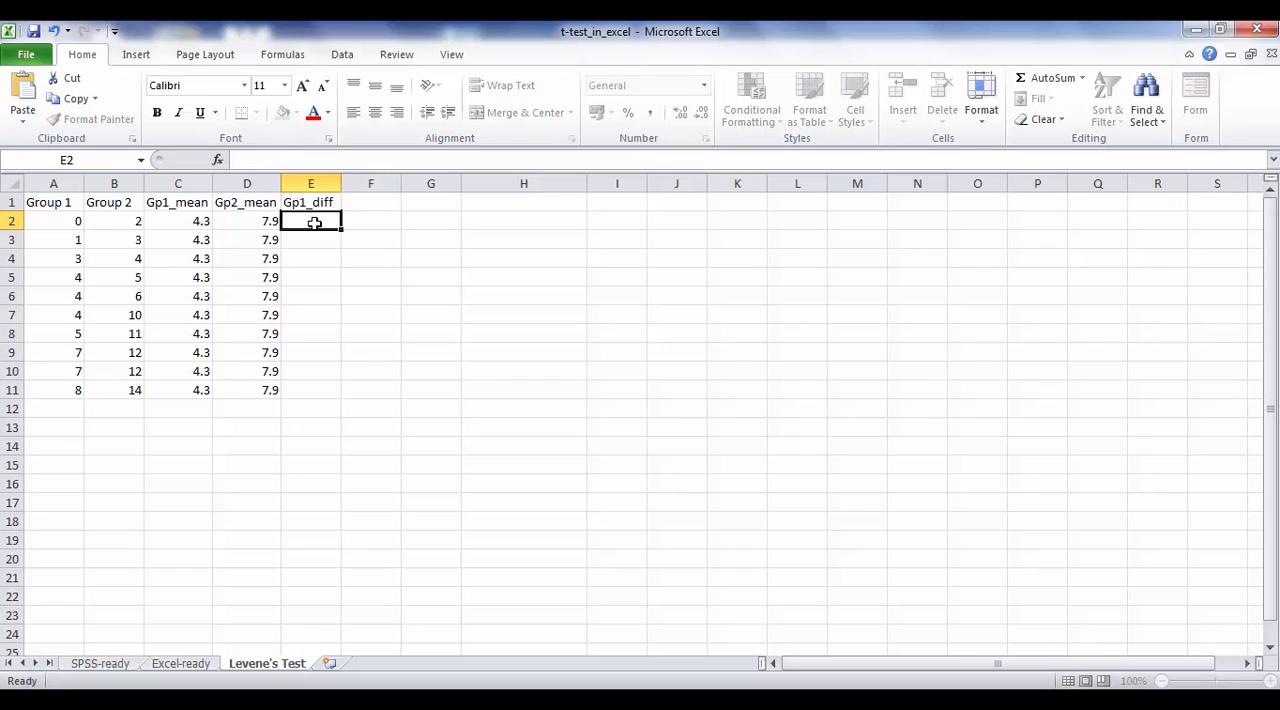
text(=abs)
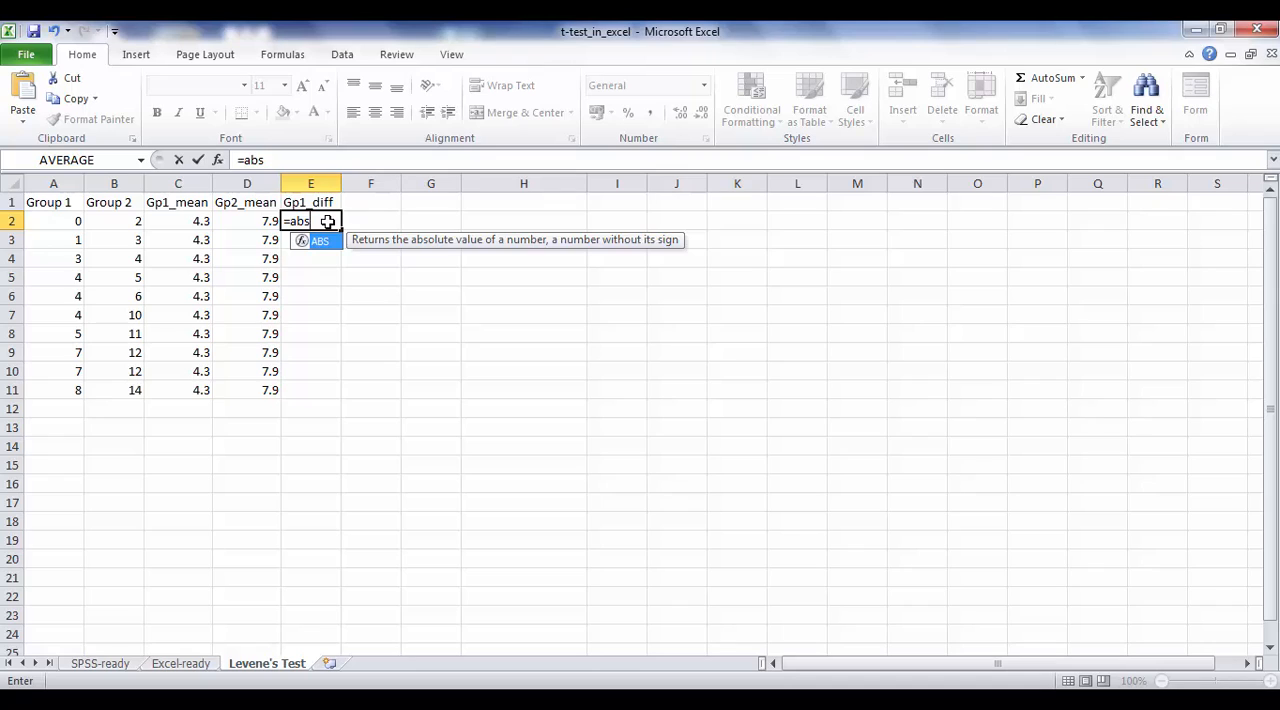
text(()
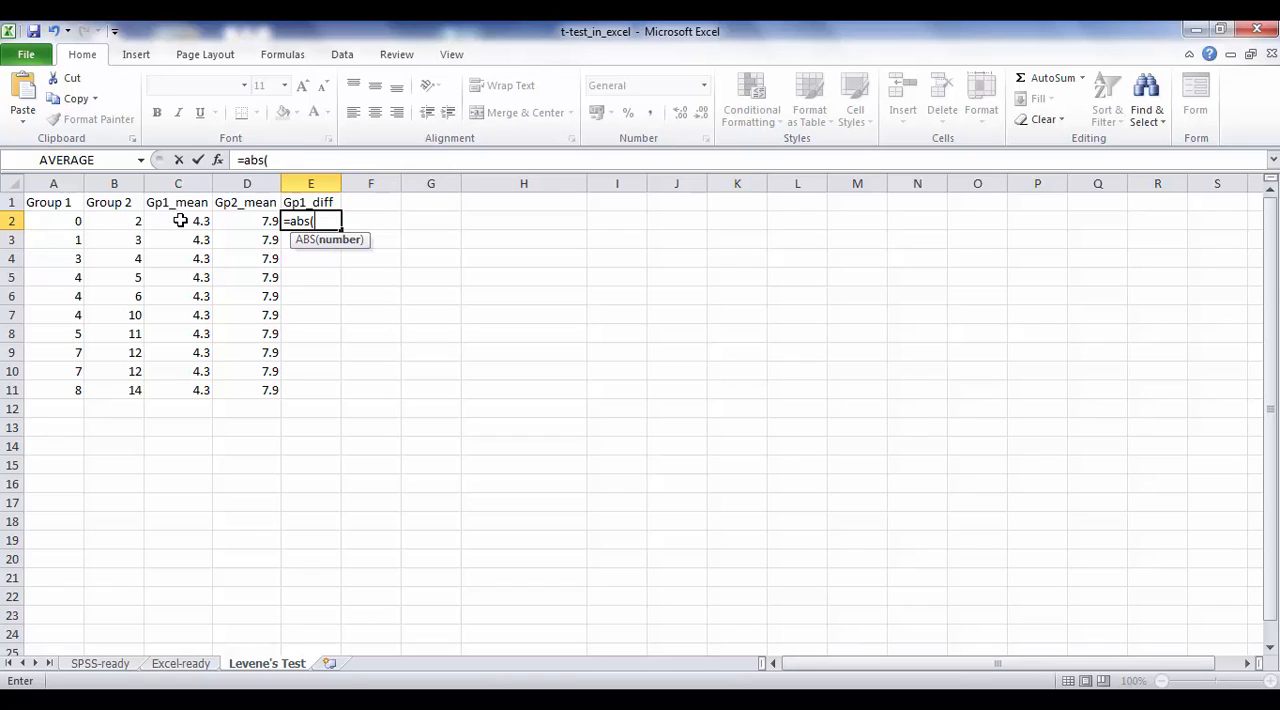
click(70, 222)
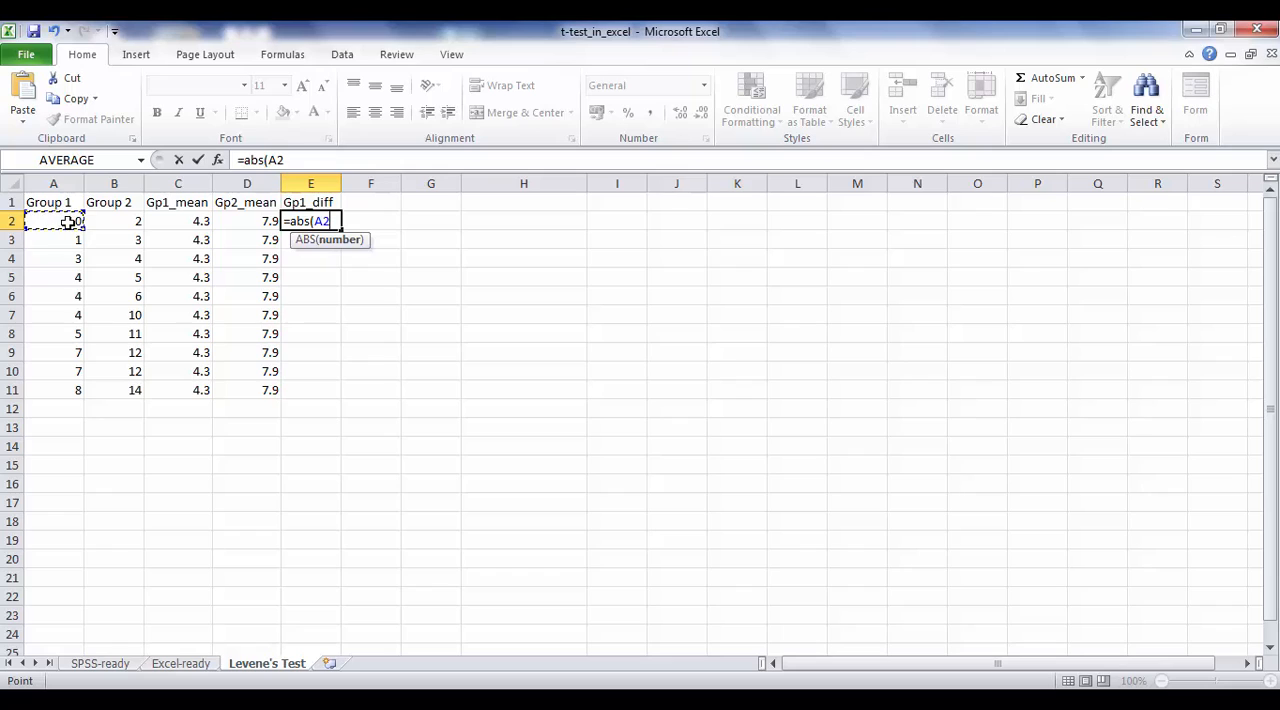
text(-)
click(172, 222)
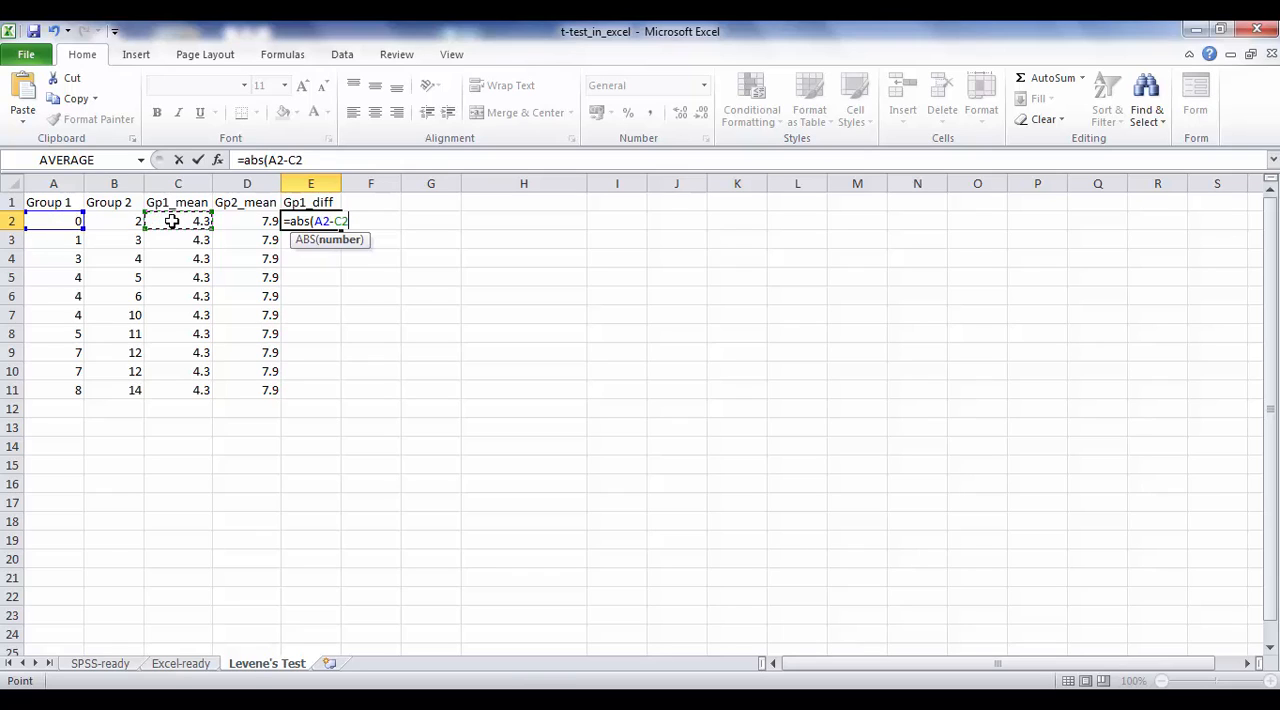
text())
key(Return)
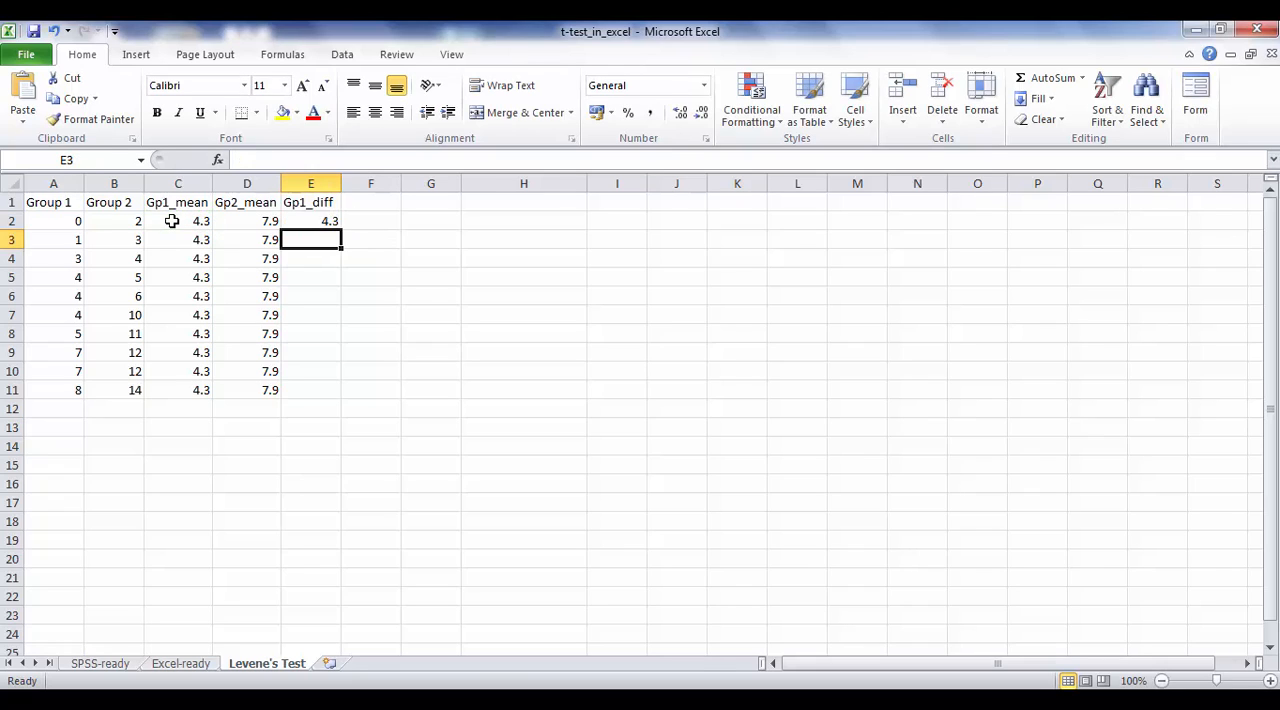
click(328, 221)
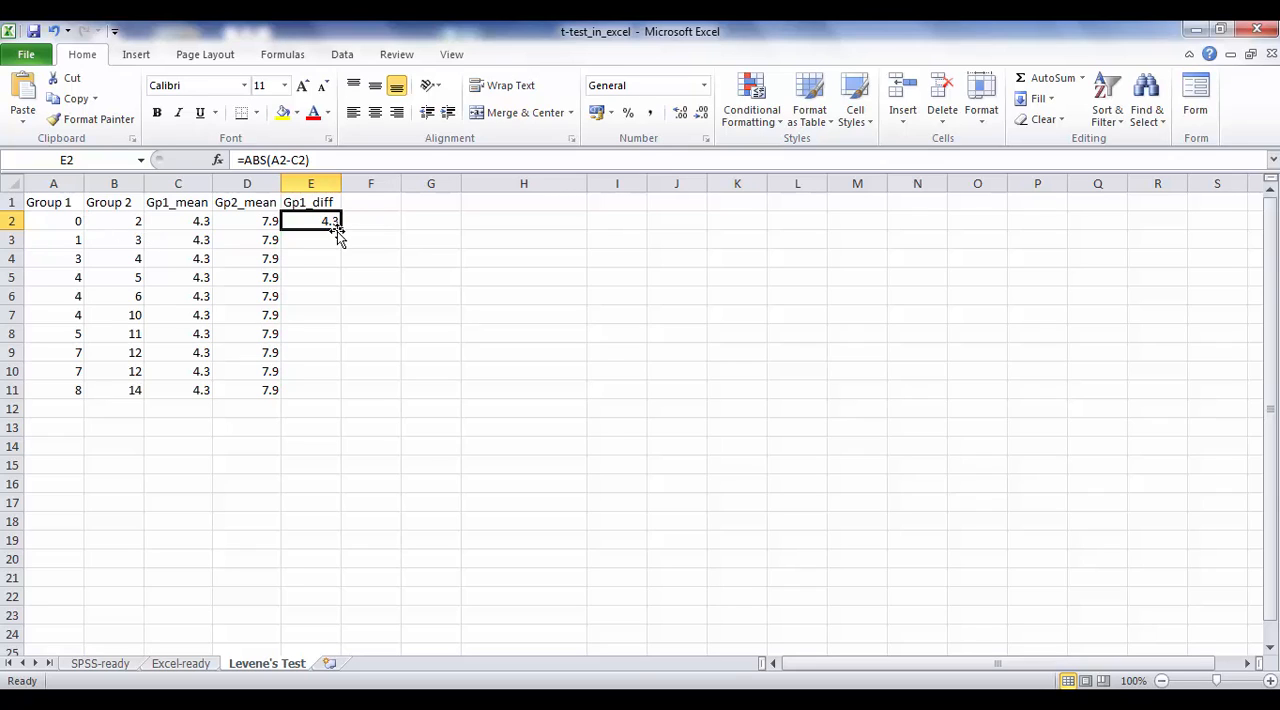
drag(341, 239, 317, 415)
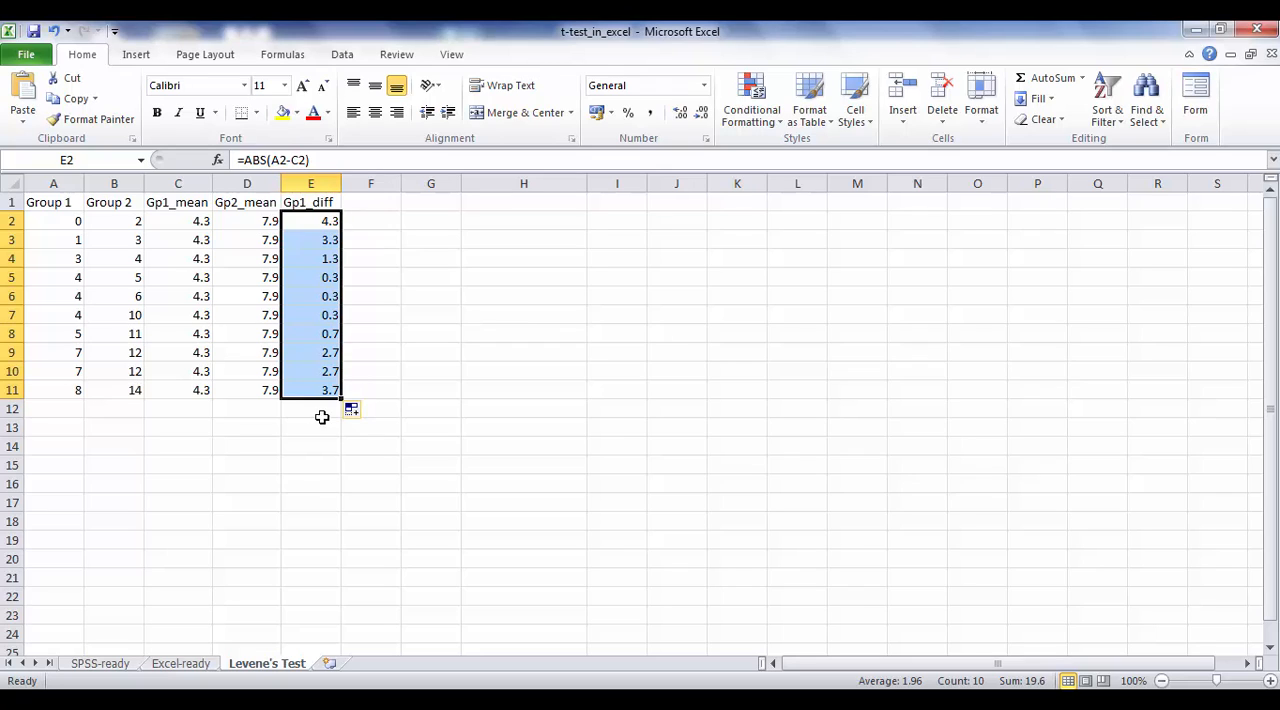
Step: Enter the heading Gp2_diff in cell F1
click(358, 203)
text(G)
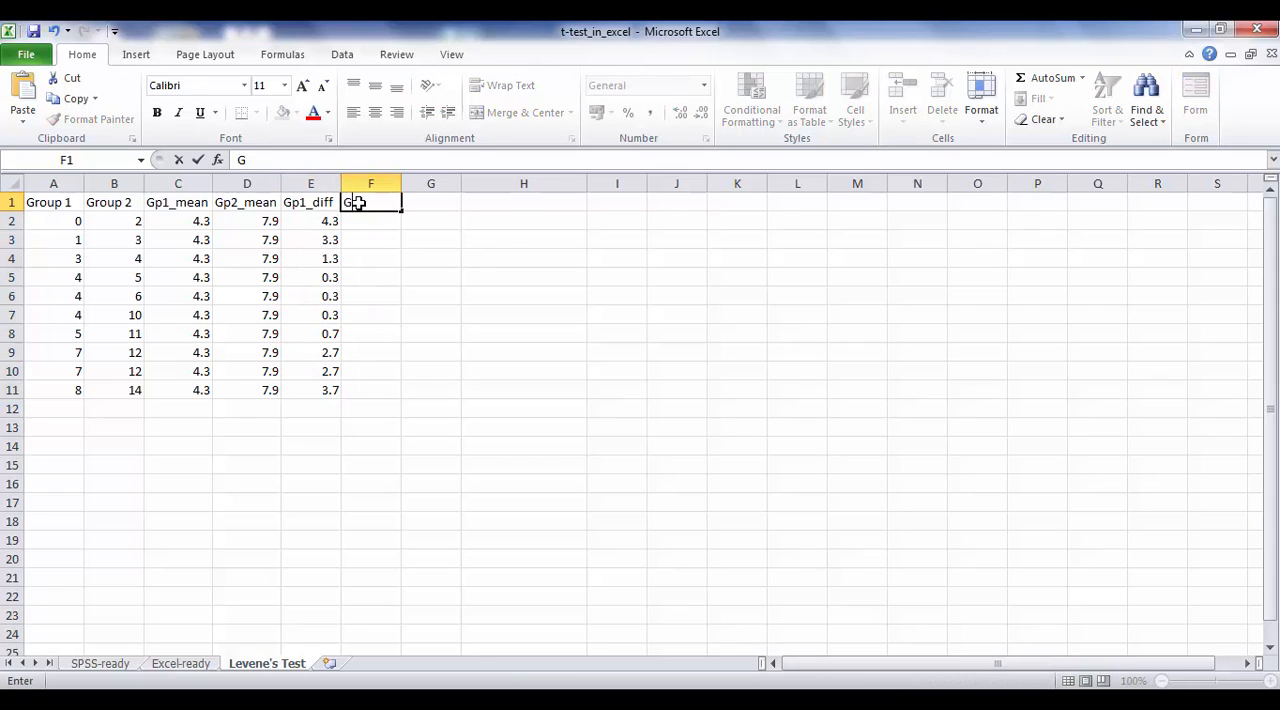
text(p2_diff)
key(Return)
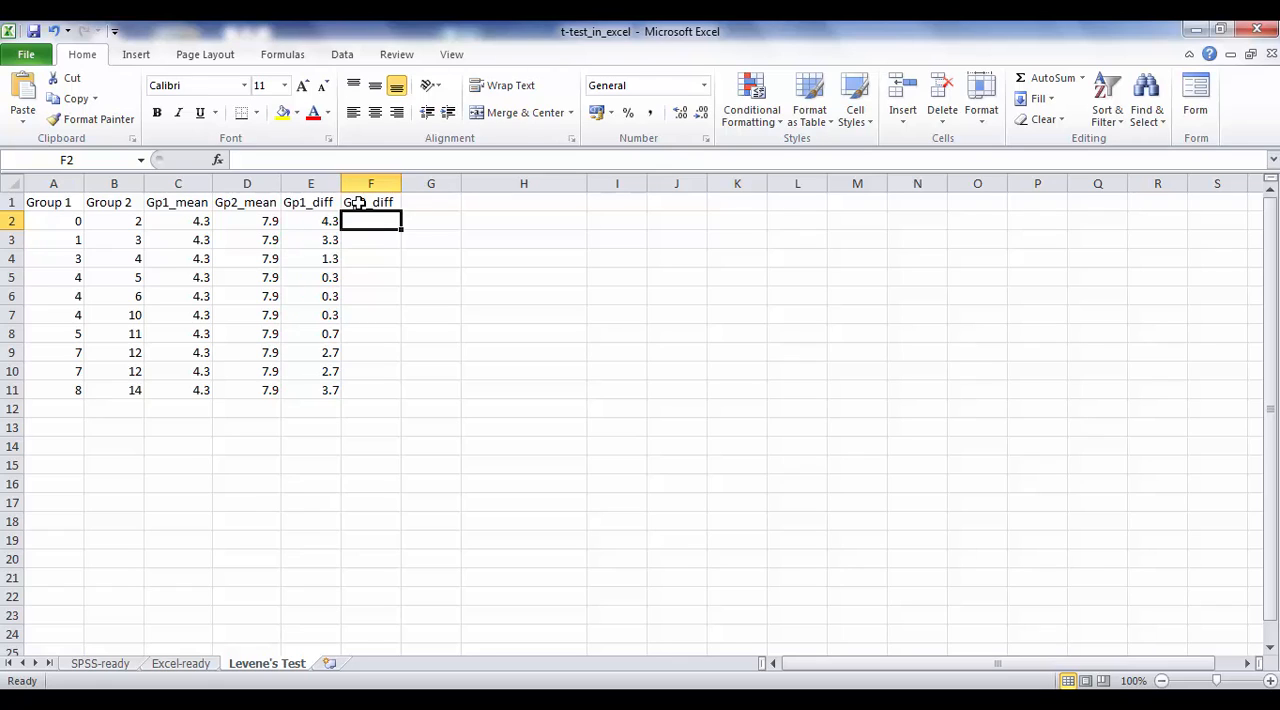
Step: Calculate Group 2's absolute deviation from its mean in F2 with =ABS(B2-D2) and fill the formula down to F11
text(=)
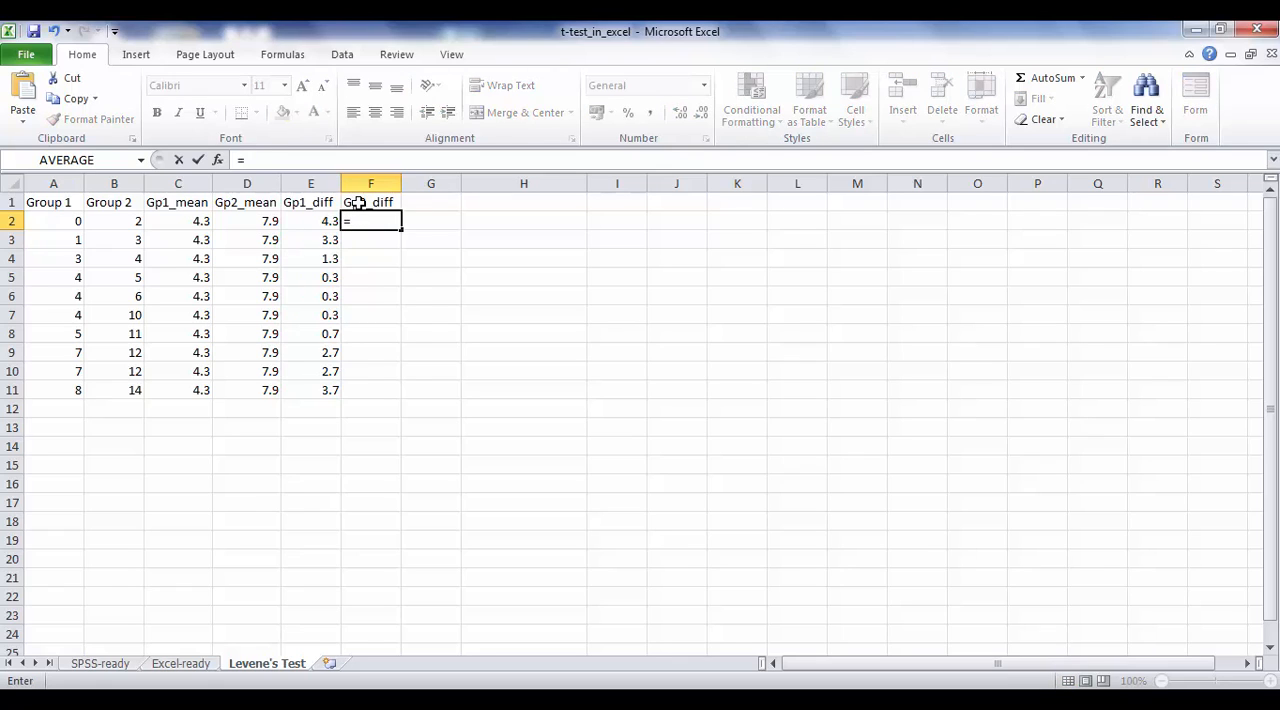
text(abs)
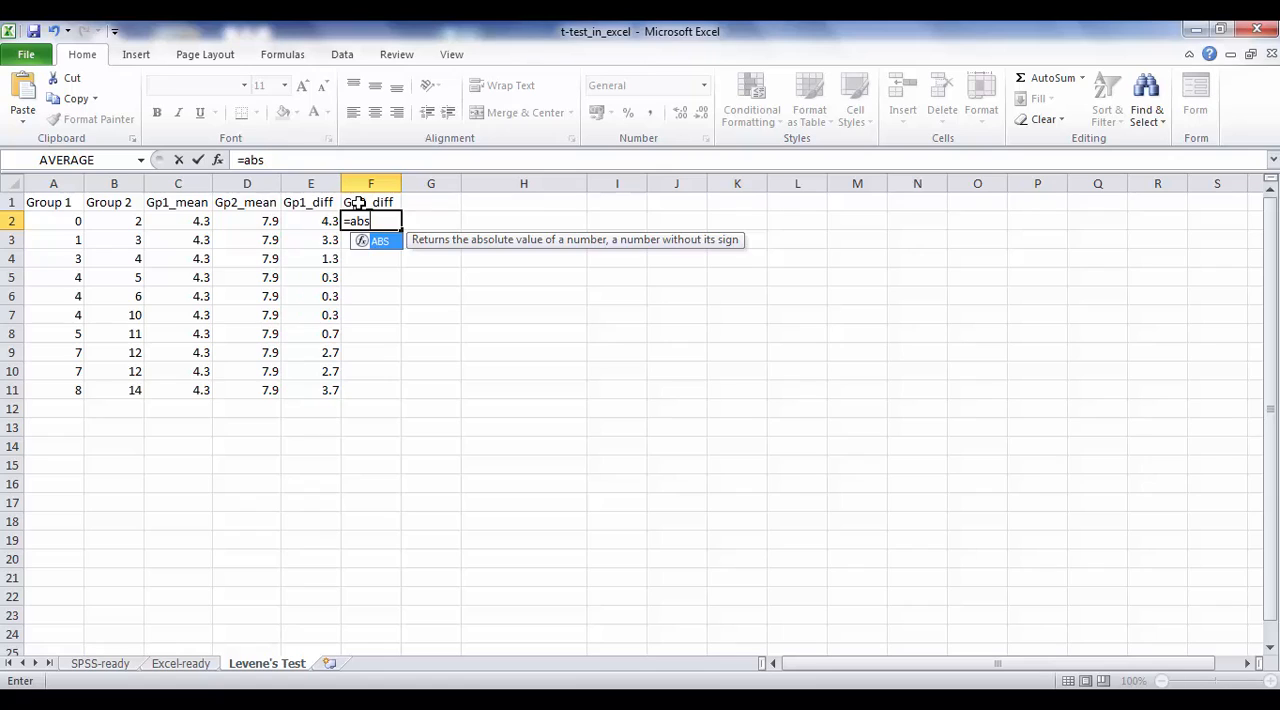
text(()
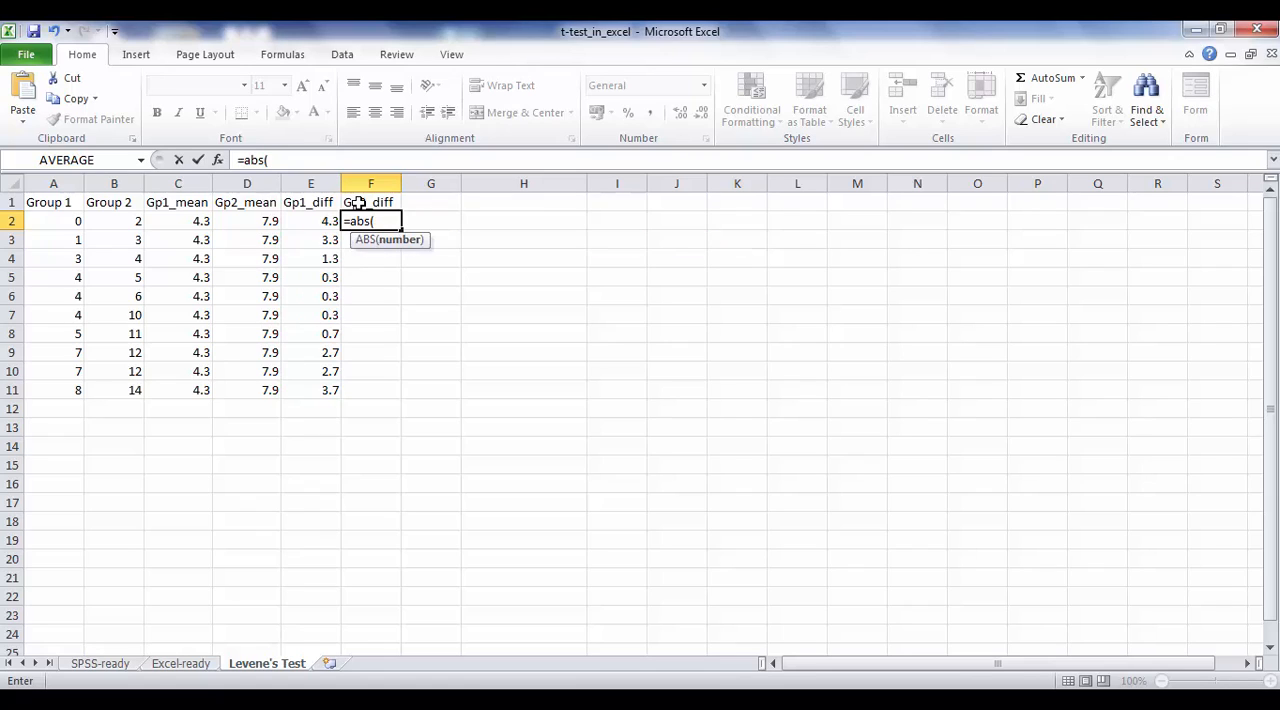
click(135, 224)
text(-)
click(262, 222)
text())
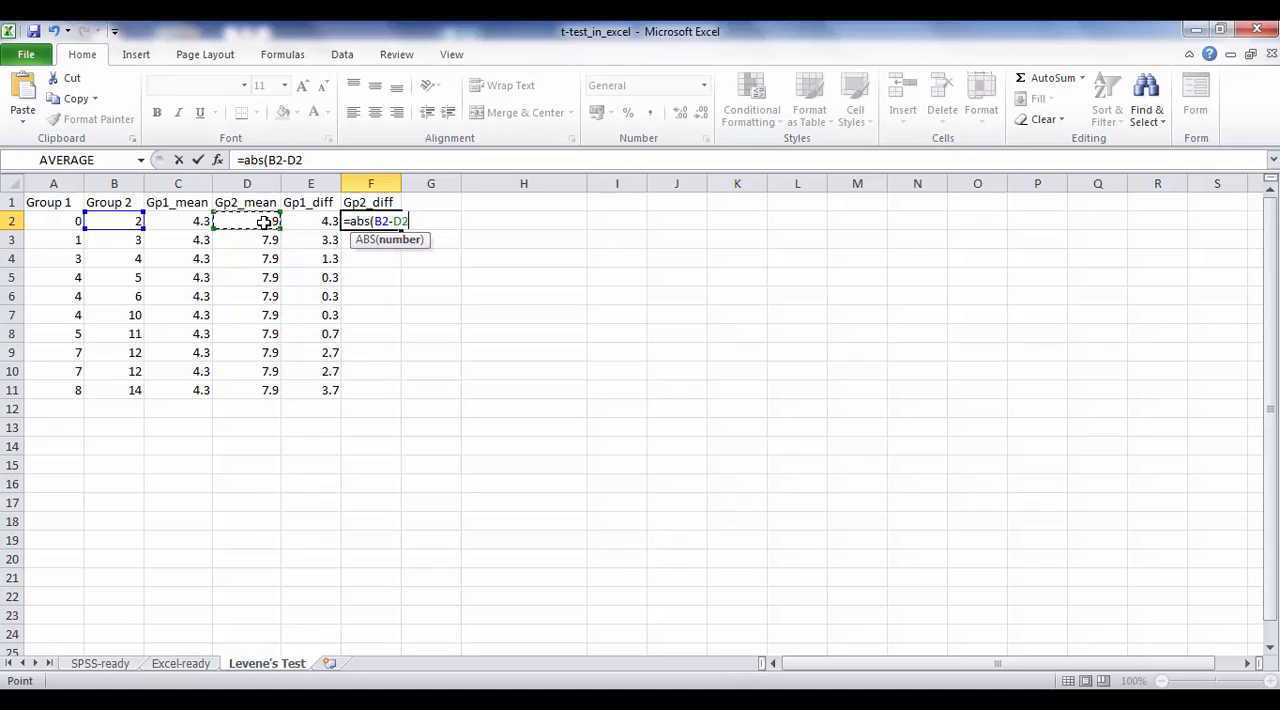
key(Return)
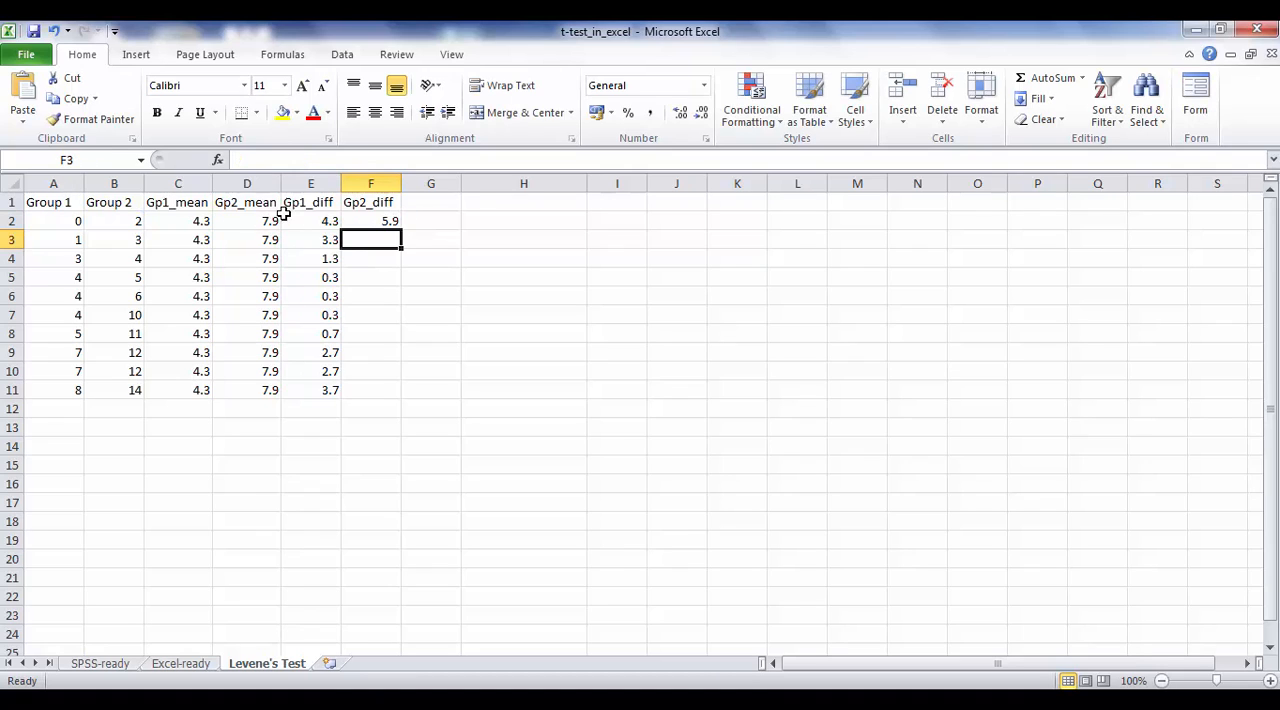
click(384, 222)
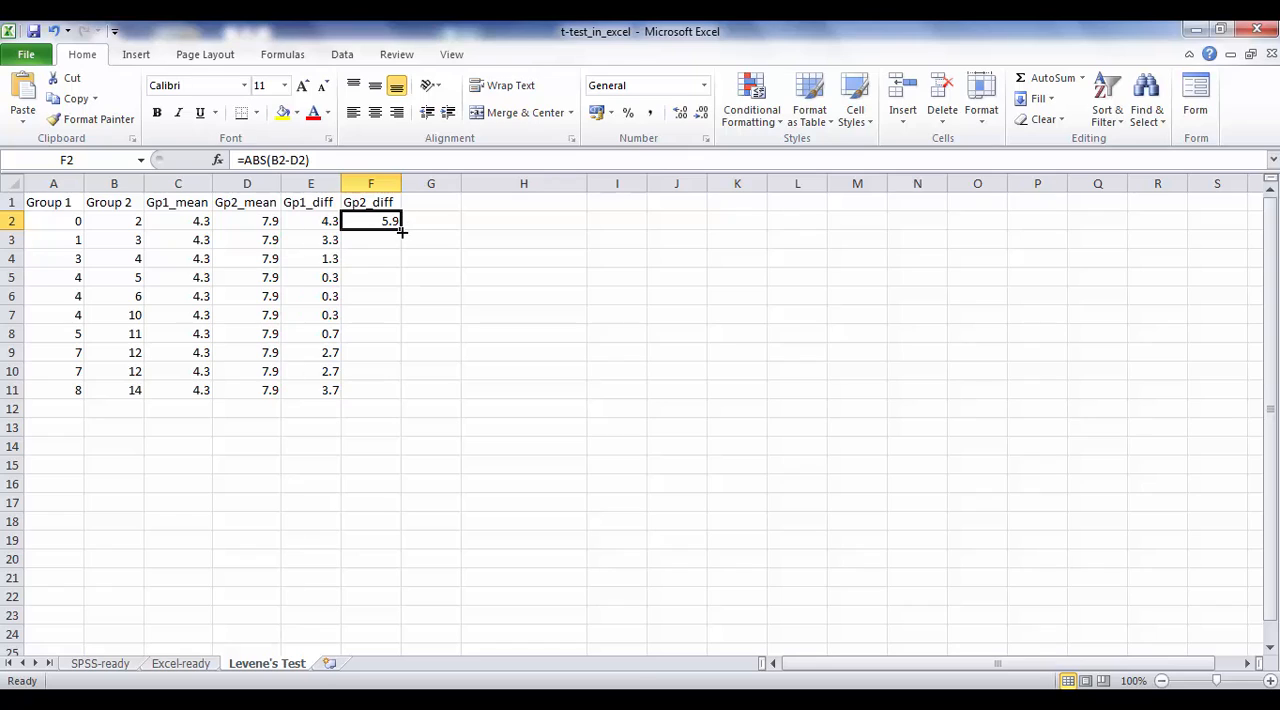
drag(401, 229, 385, 400)
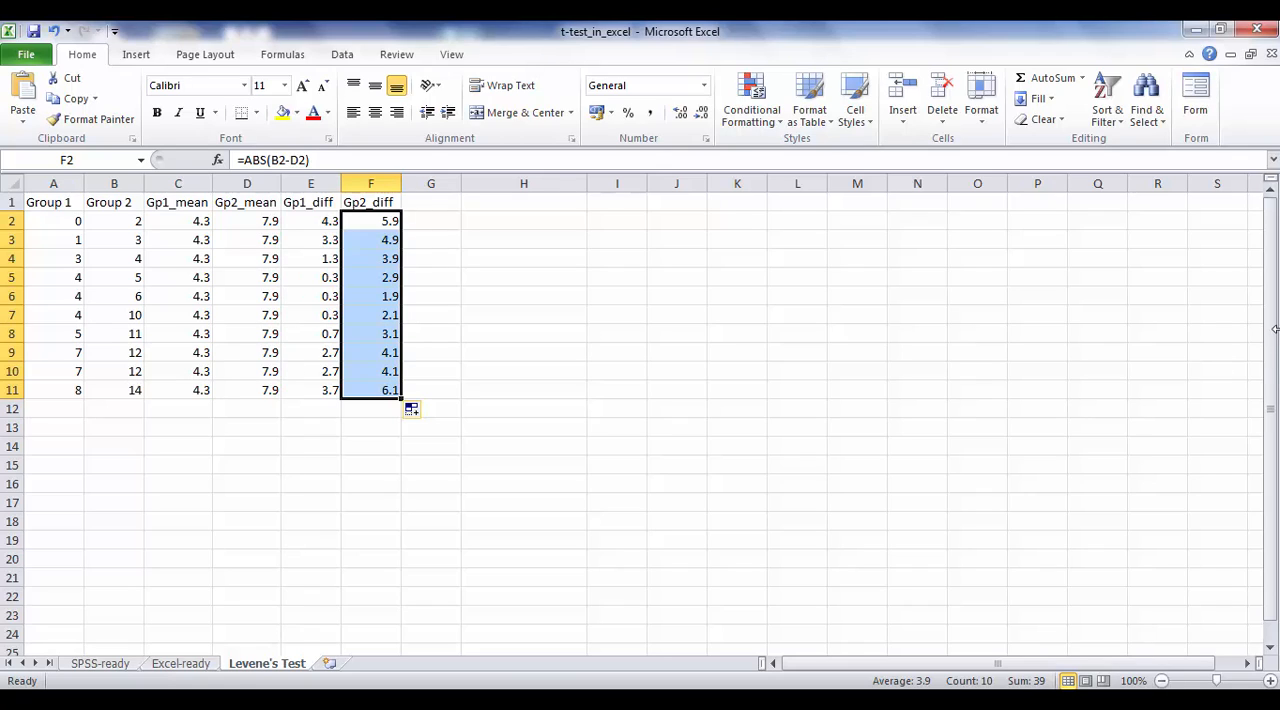
Step: Open the Anova: Single Factor tool from the data analysis tools
click(505, 239)
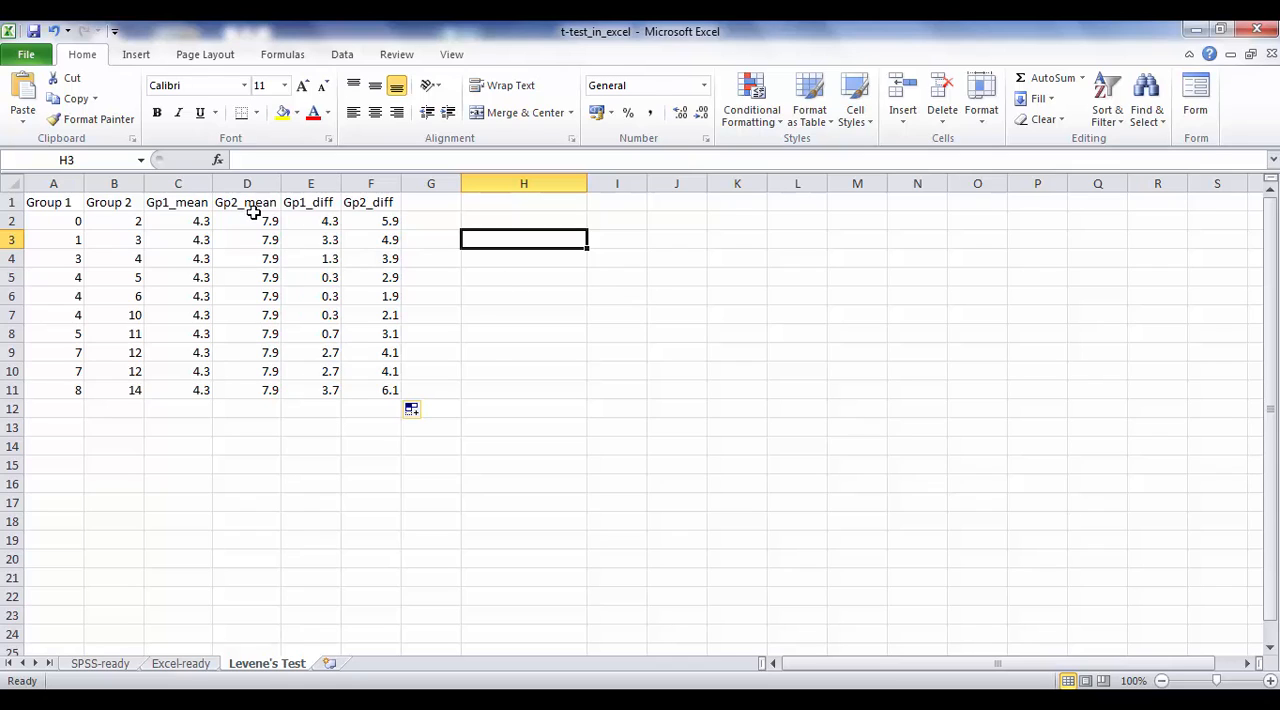
click(340, 58)
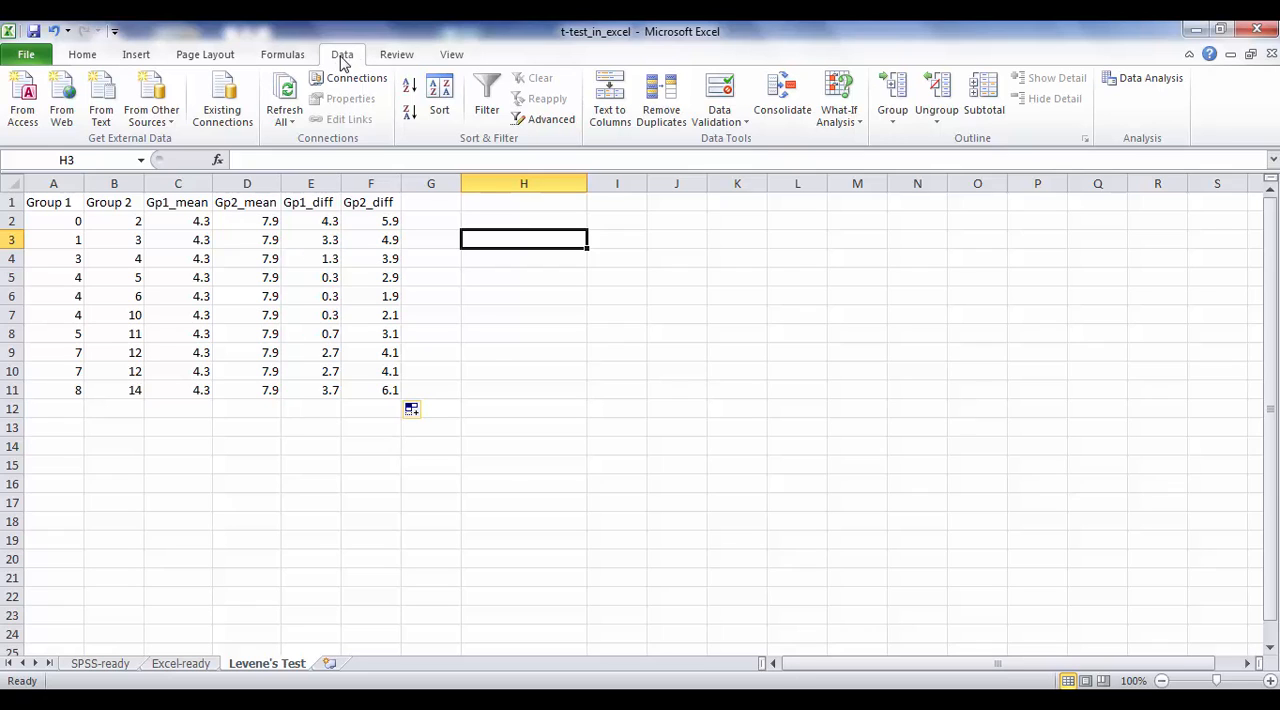
click(1158, 84)
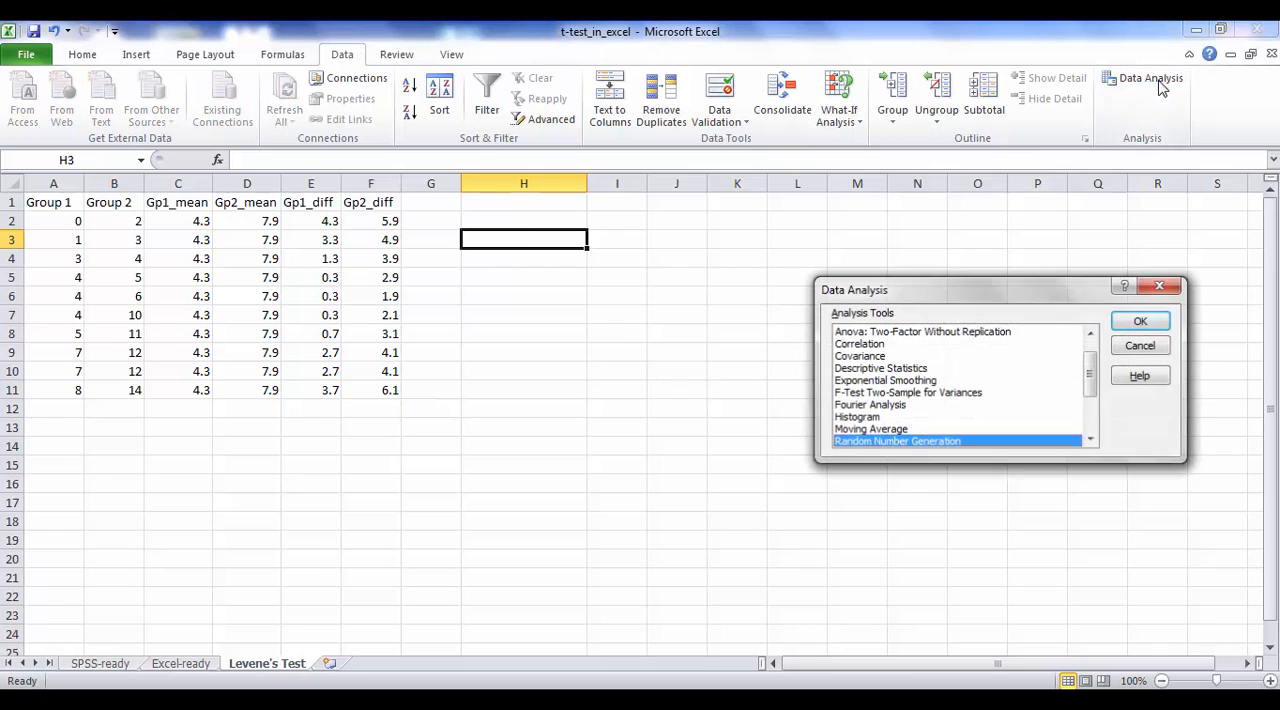
click(1090, 334)
click(1090, 334)
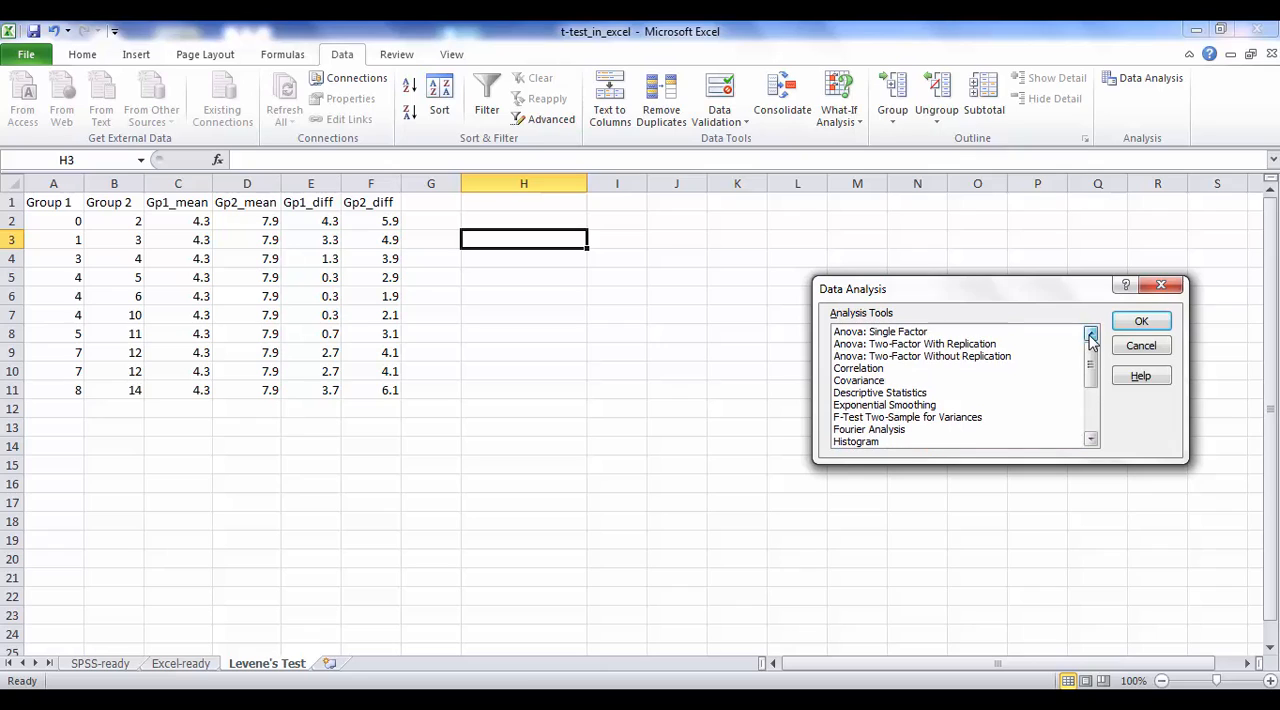
click(858, 336)
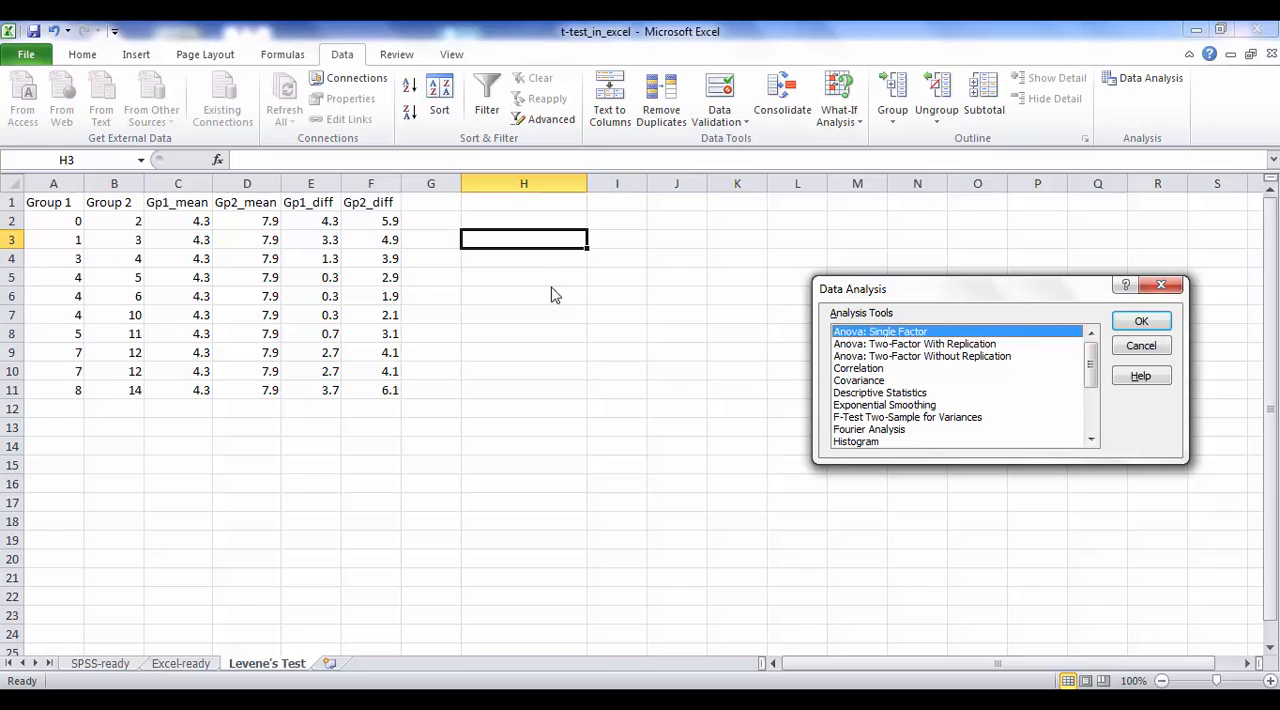
click(1136, 324)
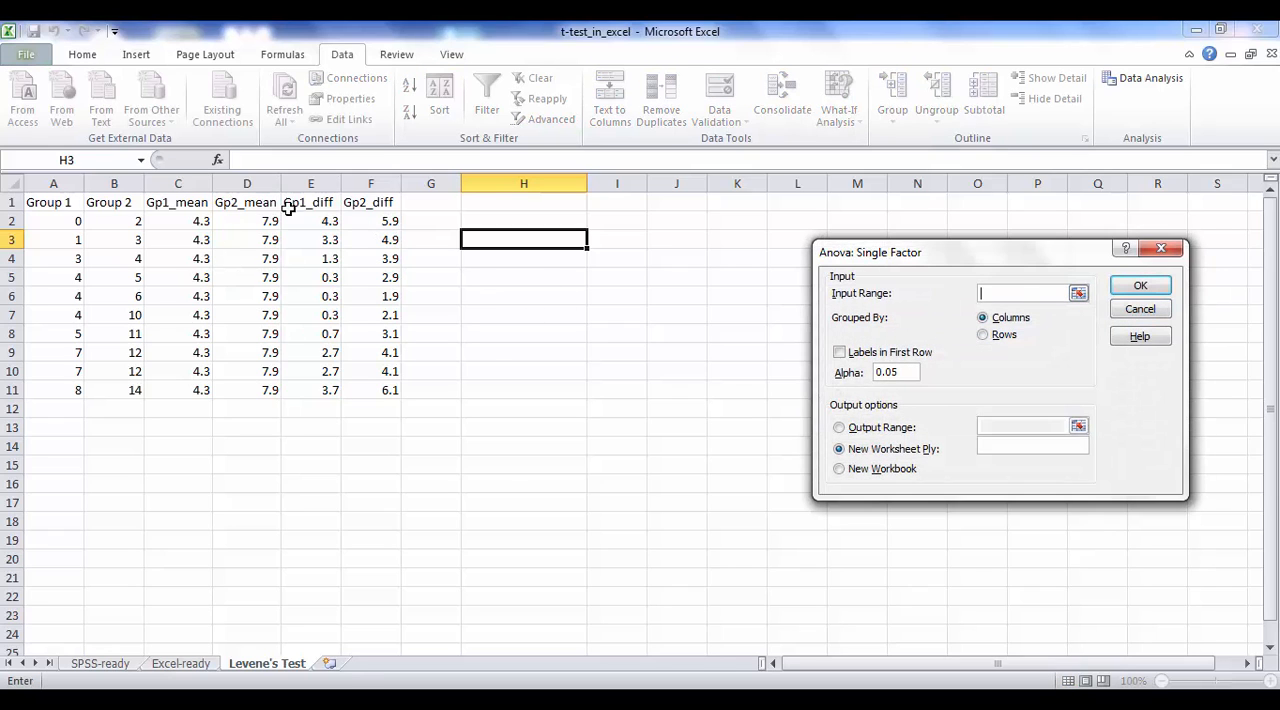
Step: Run the single-factor ANOVA on $E$1:$F$11 with labels in the first row, placing the output at H3
drag(306, 202, 380, 388)
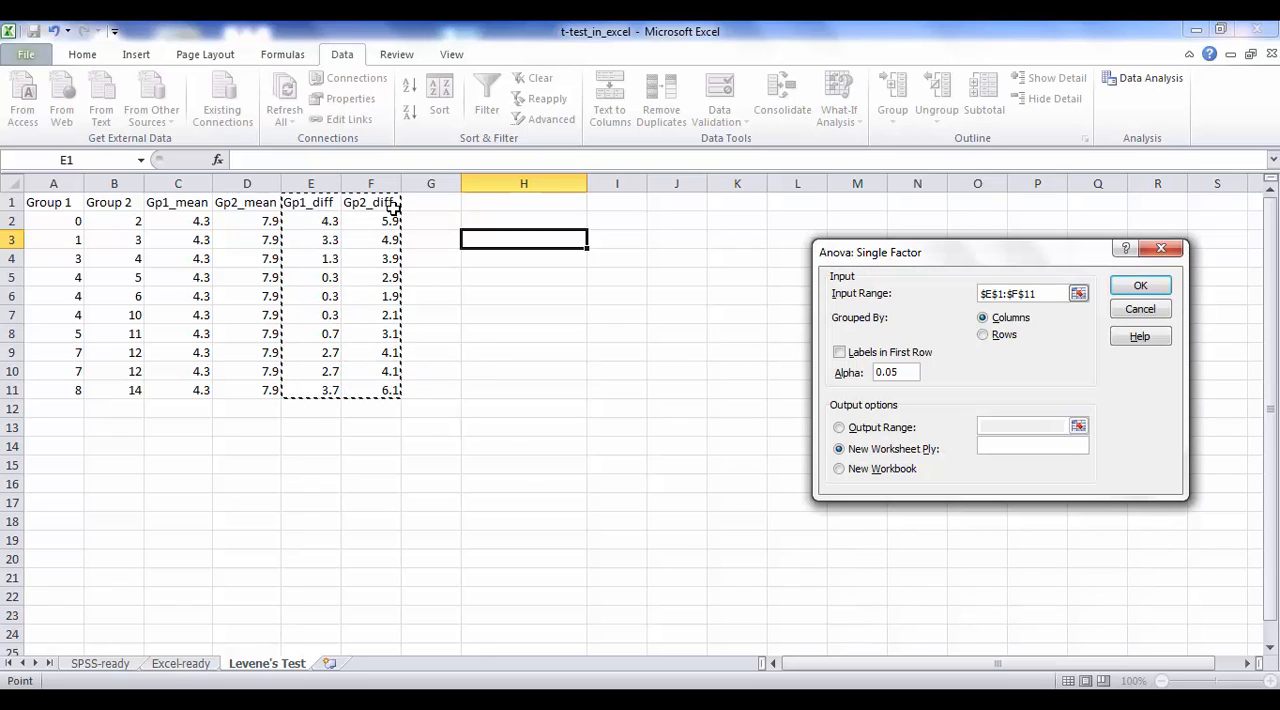
click(840, 353)
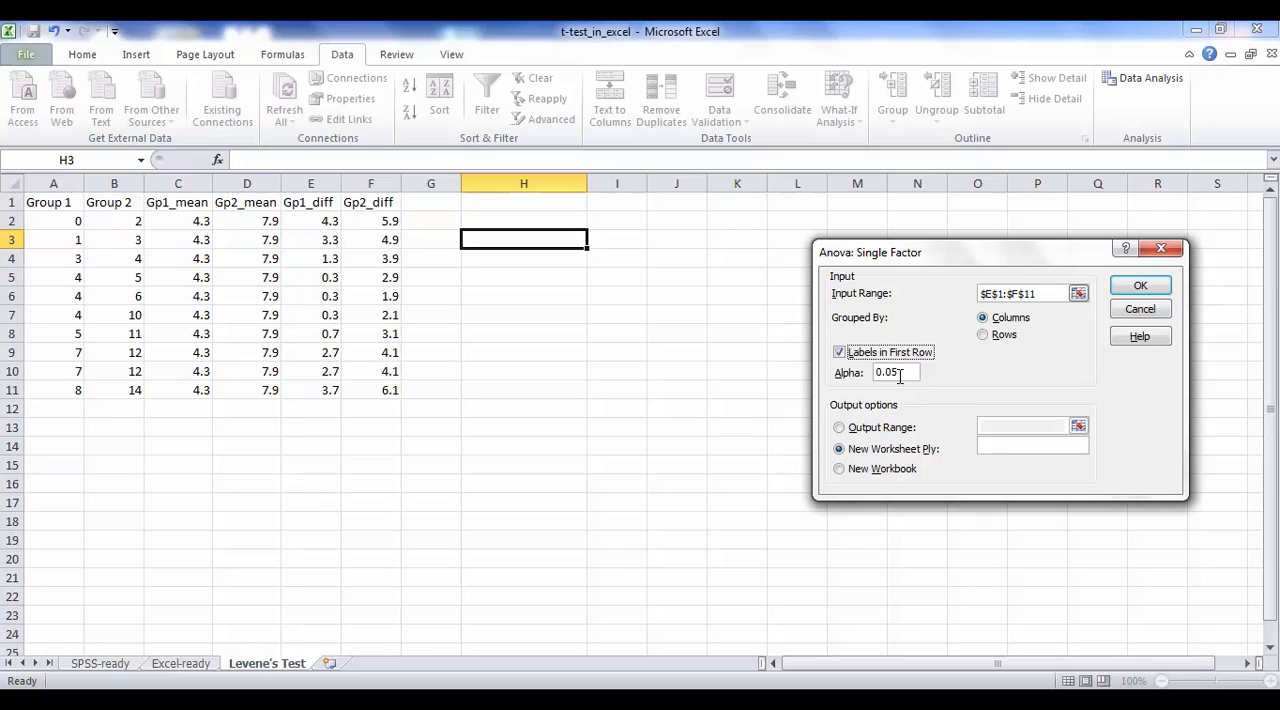
click(839, 427)
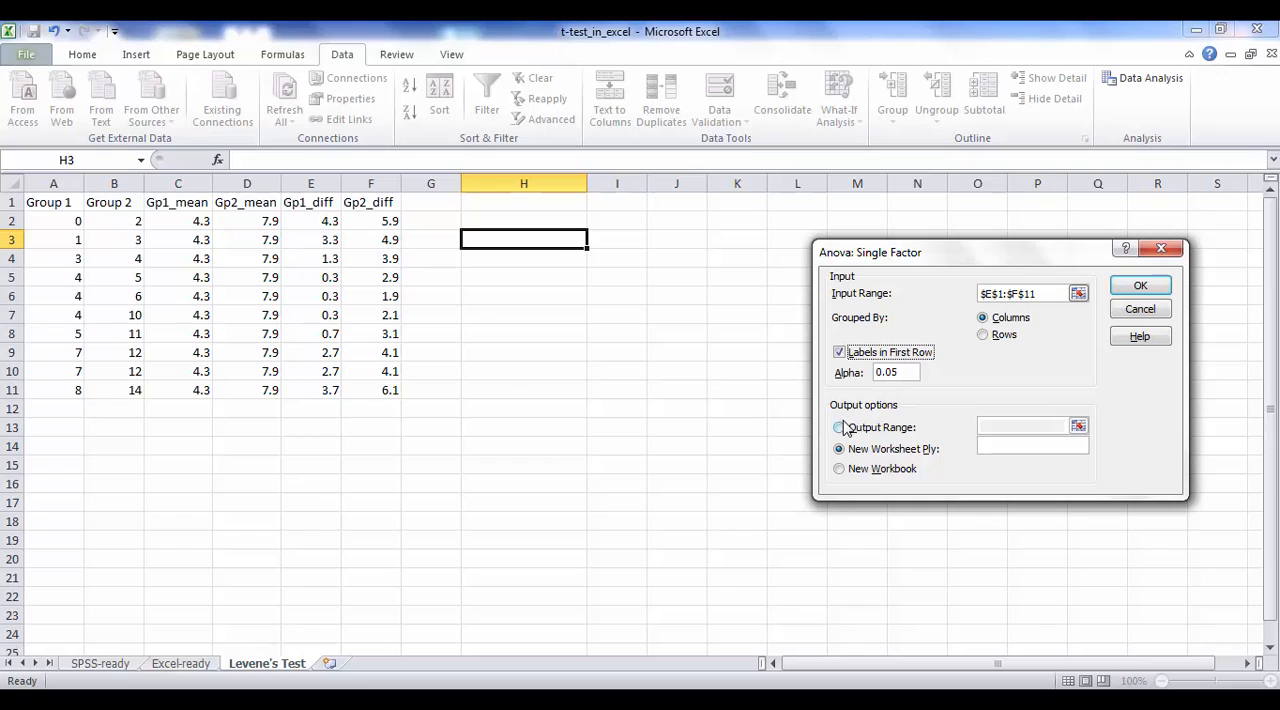
click(562, 237)
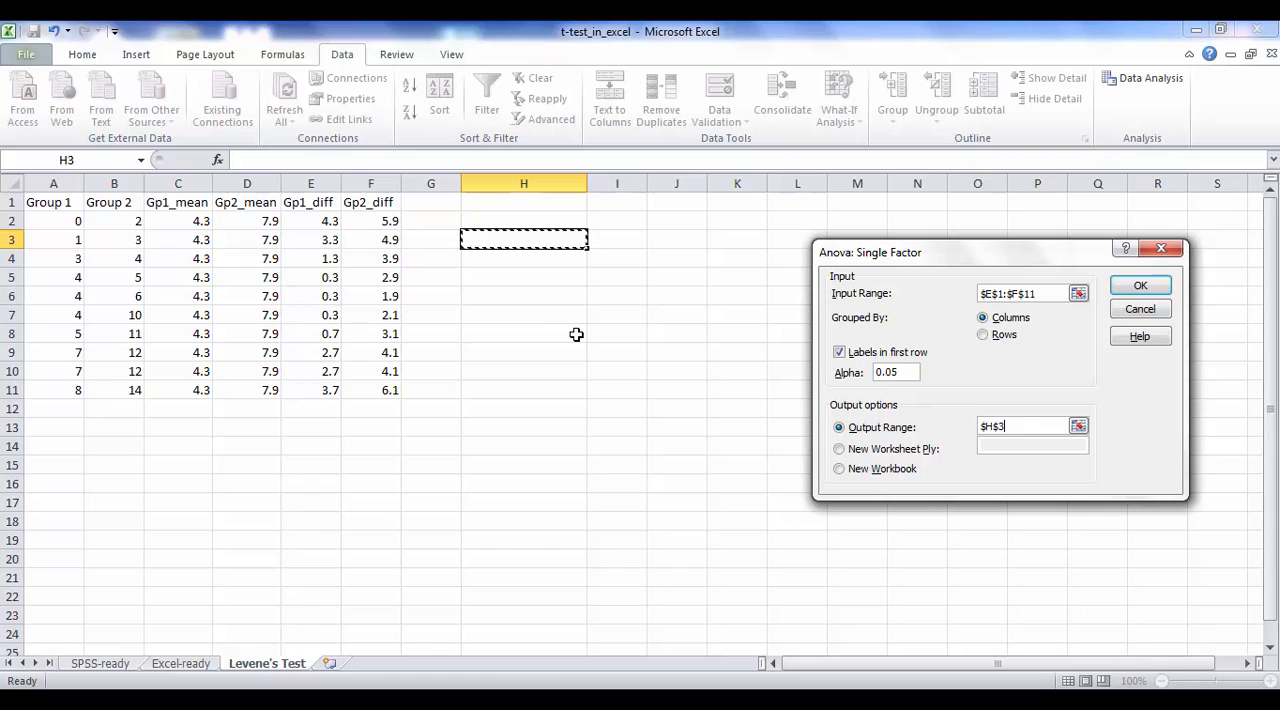
click(1138, 287)
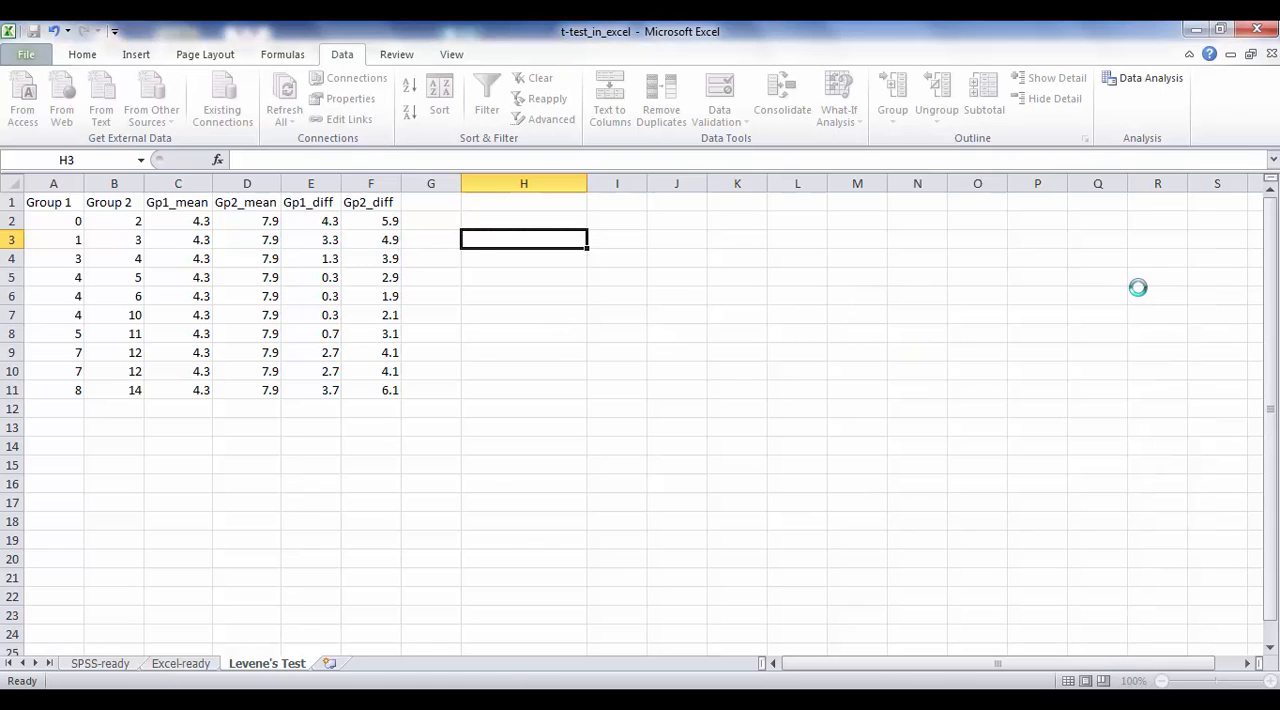